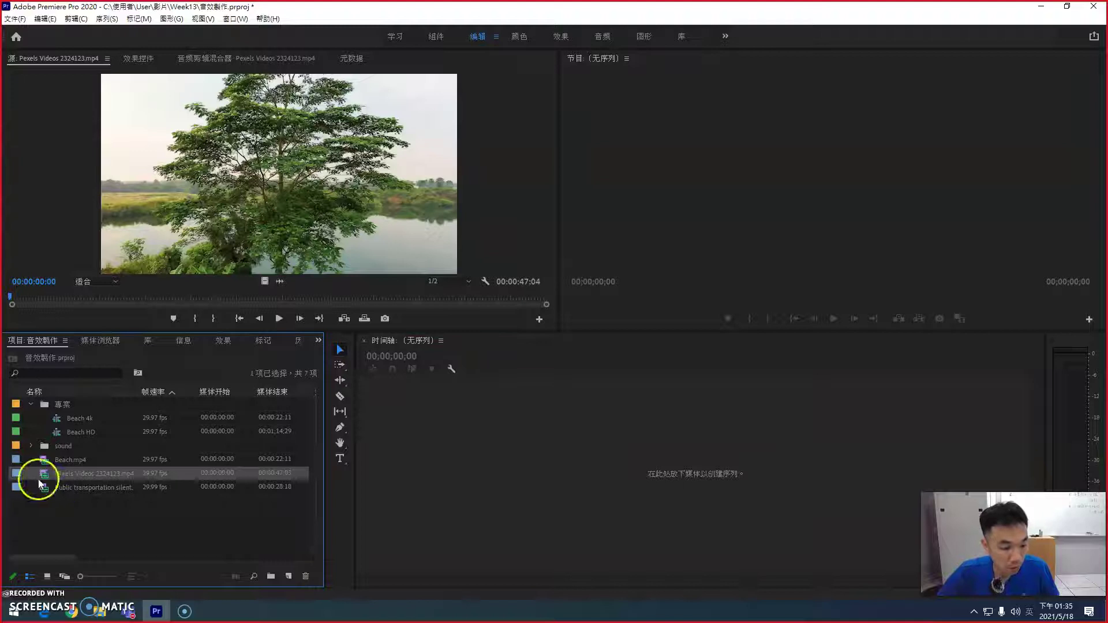
Create a sequence from Pexels Videos 2324123.mp4 and rename it 森林 4K.
left_click_drag(680, 467, 680, 467)
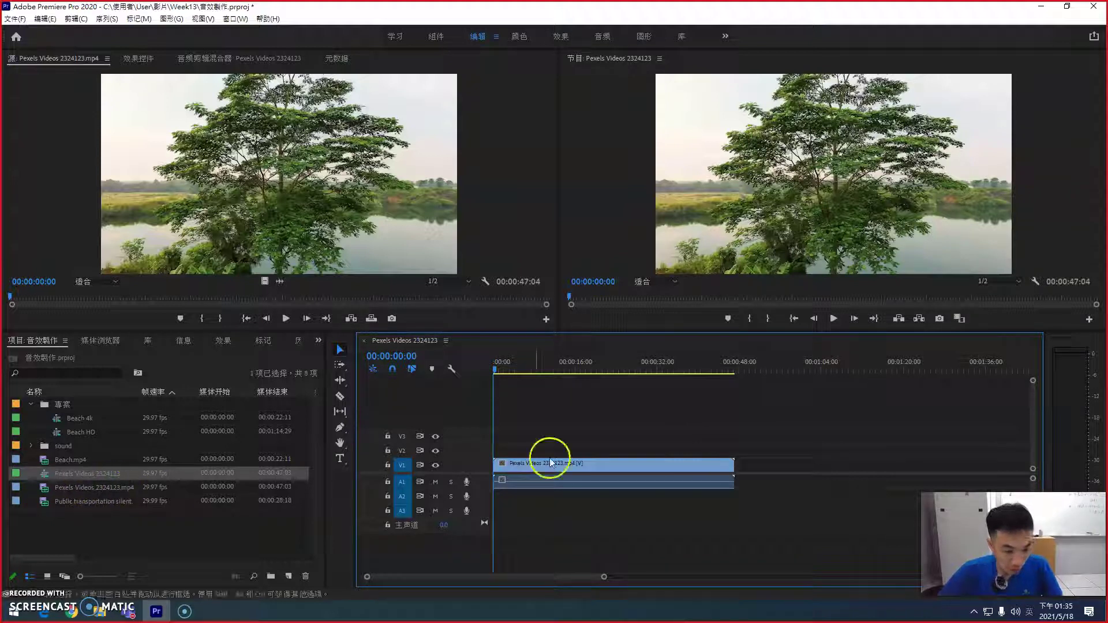
right_click(74, 471)
left_click(164, 201)
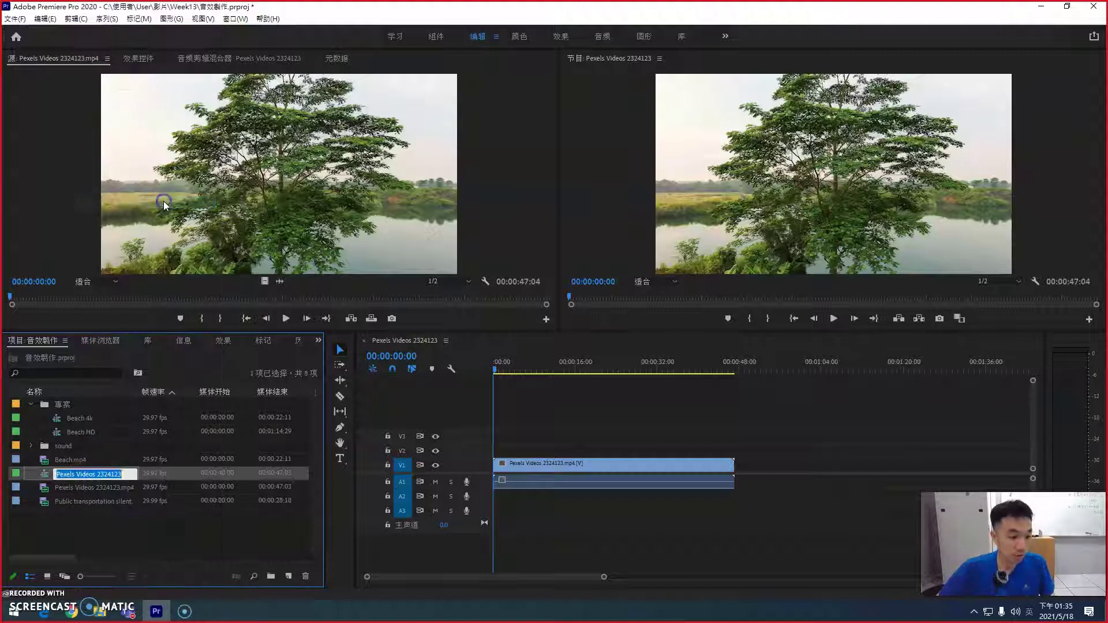
type("添力")
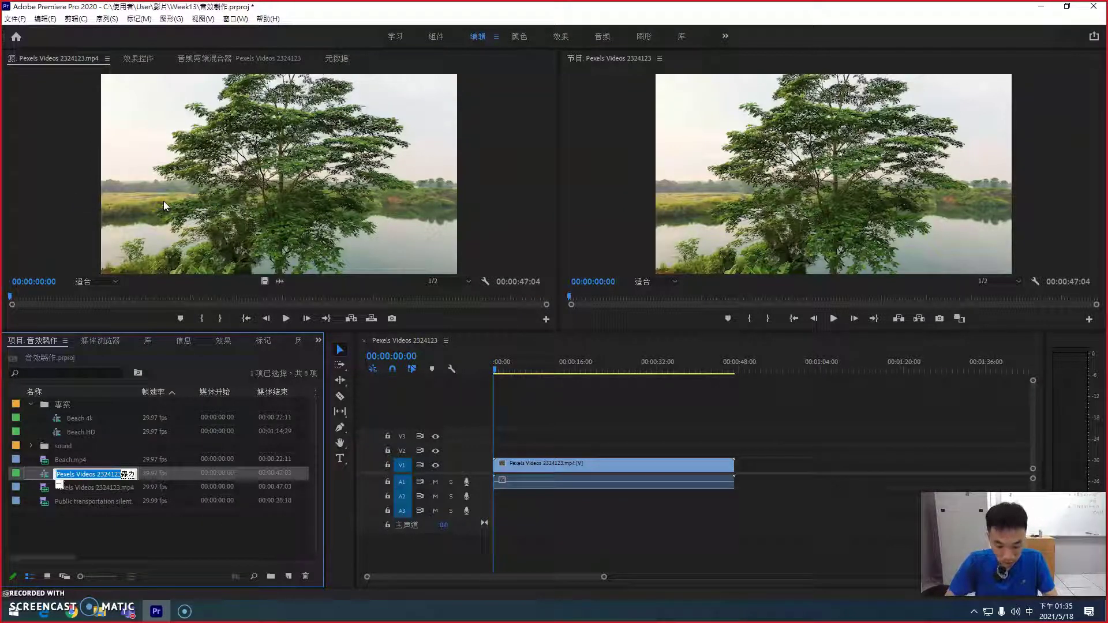
key("Return")
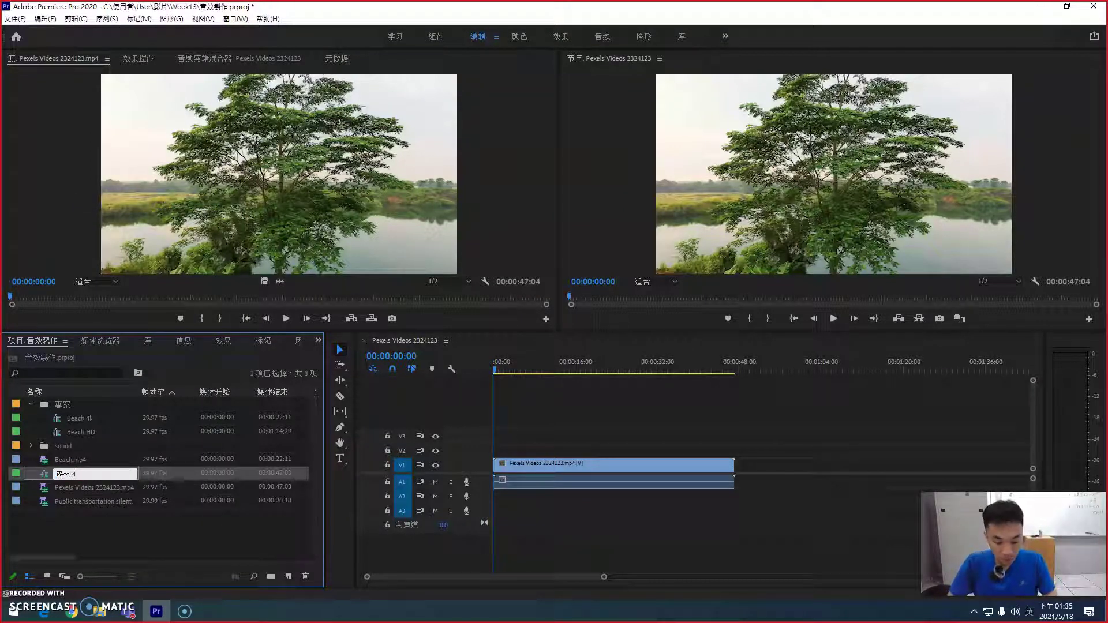
type("4K")
key("Return")
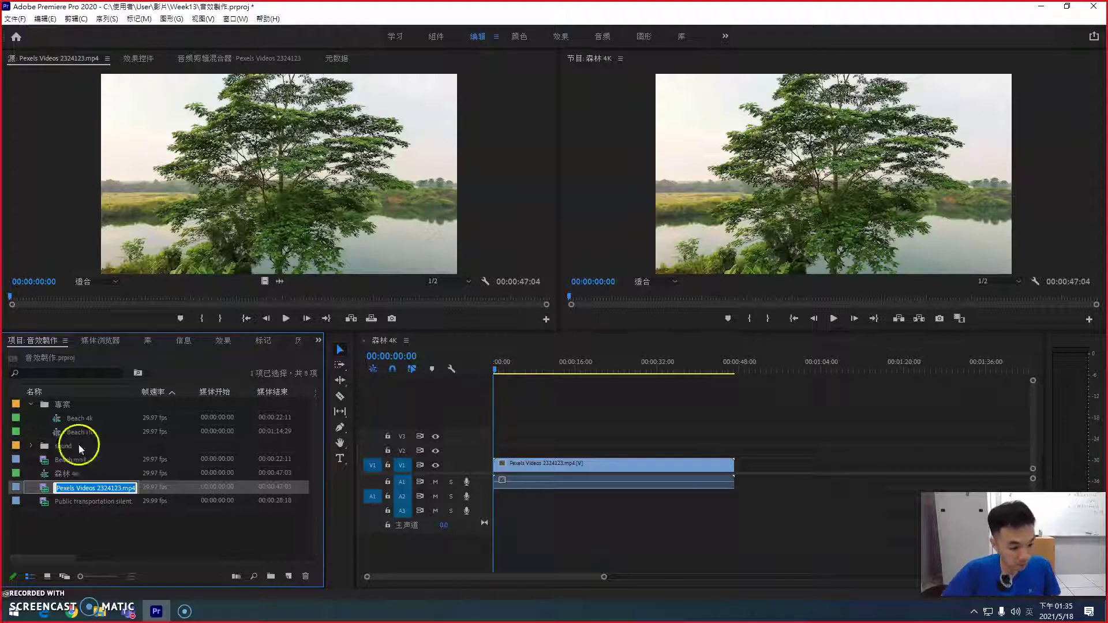
Move the 森林 4K sequence into the bin that holds the Beach 4k and Beach HD sequences.
left_click(33, 473)
left_click(43, 473)
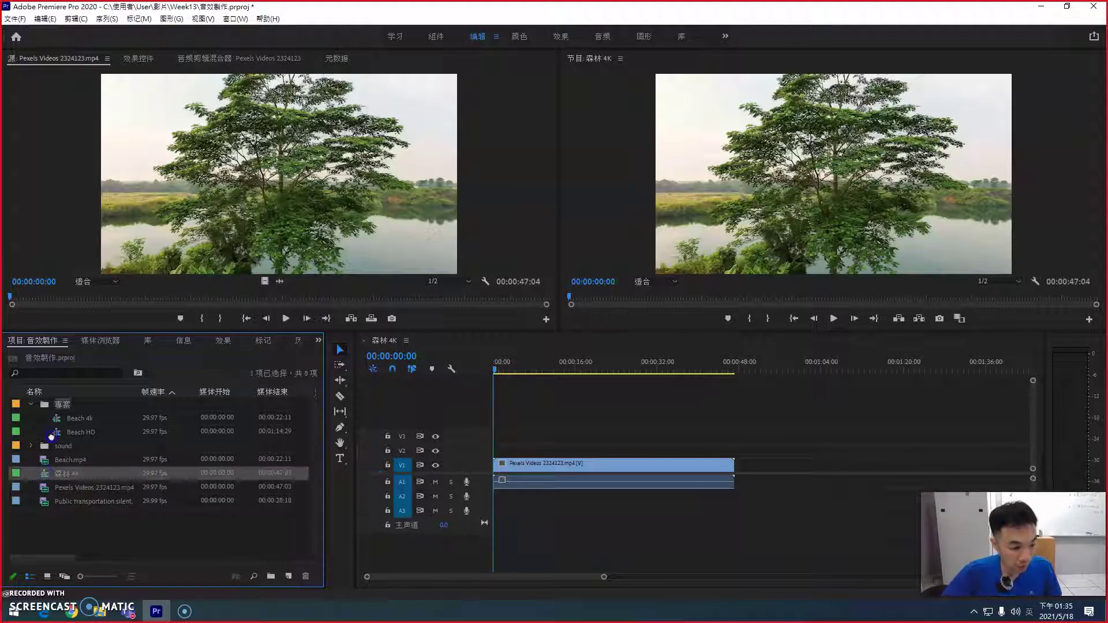
left_click_drag(53, 405, 53, 406)
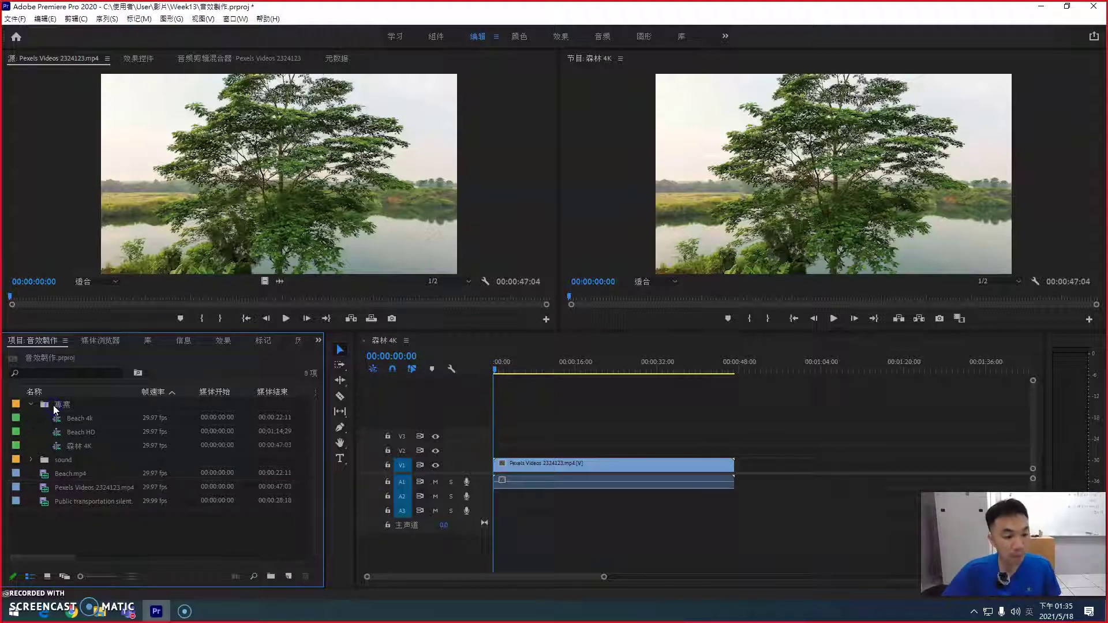
Expand the sound bin and its Forest bin, and check the contents of the Bird Sound bin.
left_click(30, 460)
left_click(44, 502)
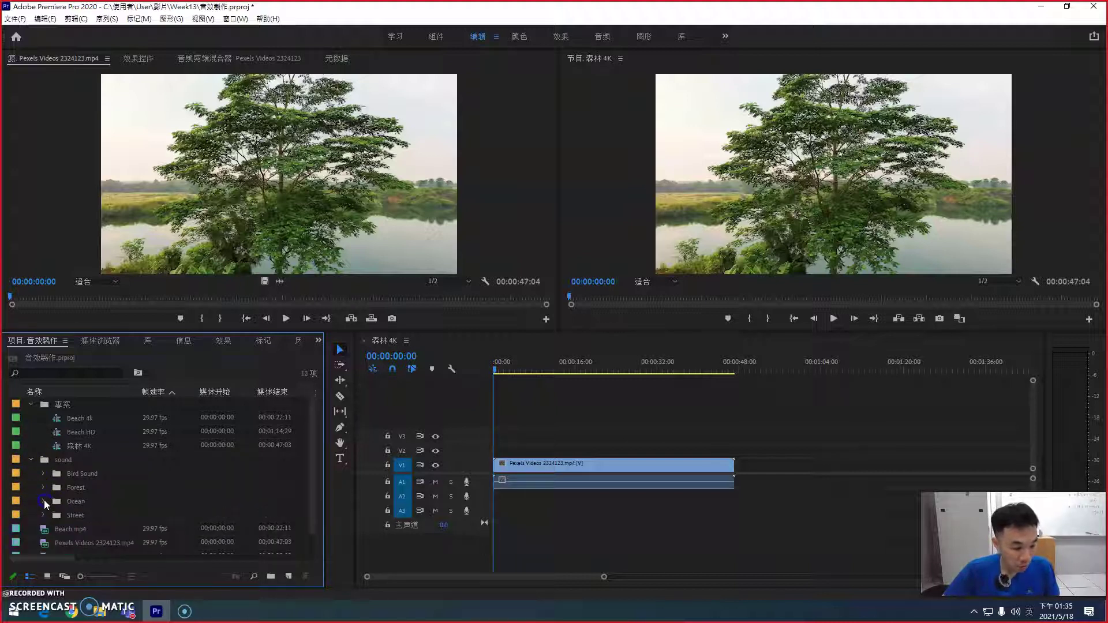
left_click(43, 487)
left_click(127, 485)
scroll(193, 464, "down", 1)
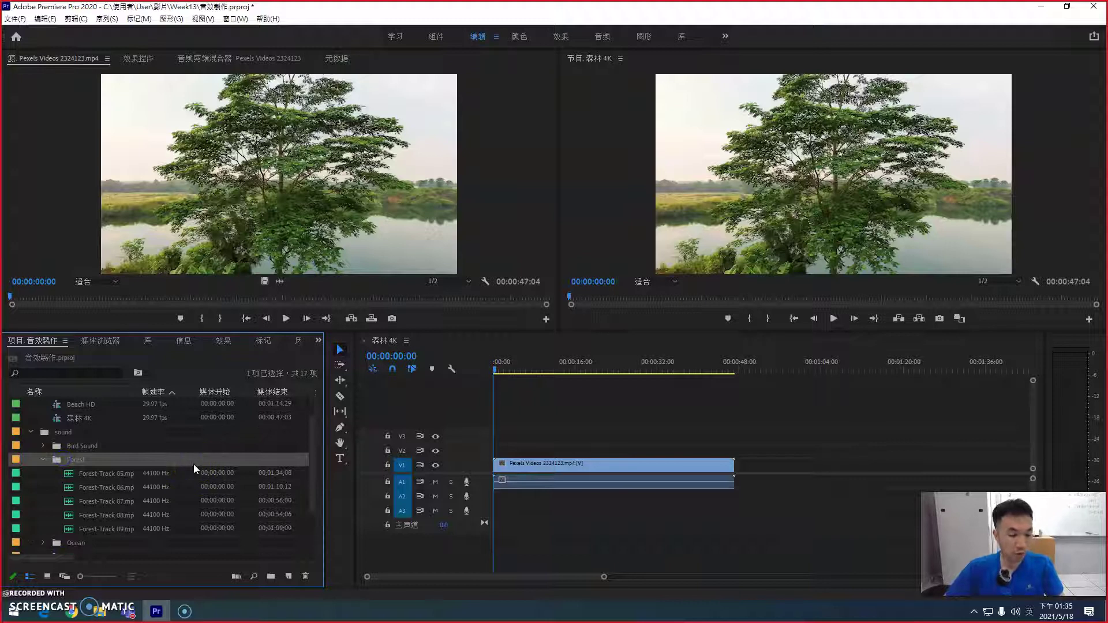
left_click(42, 446)
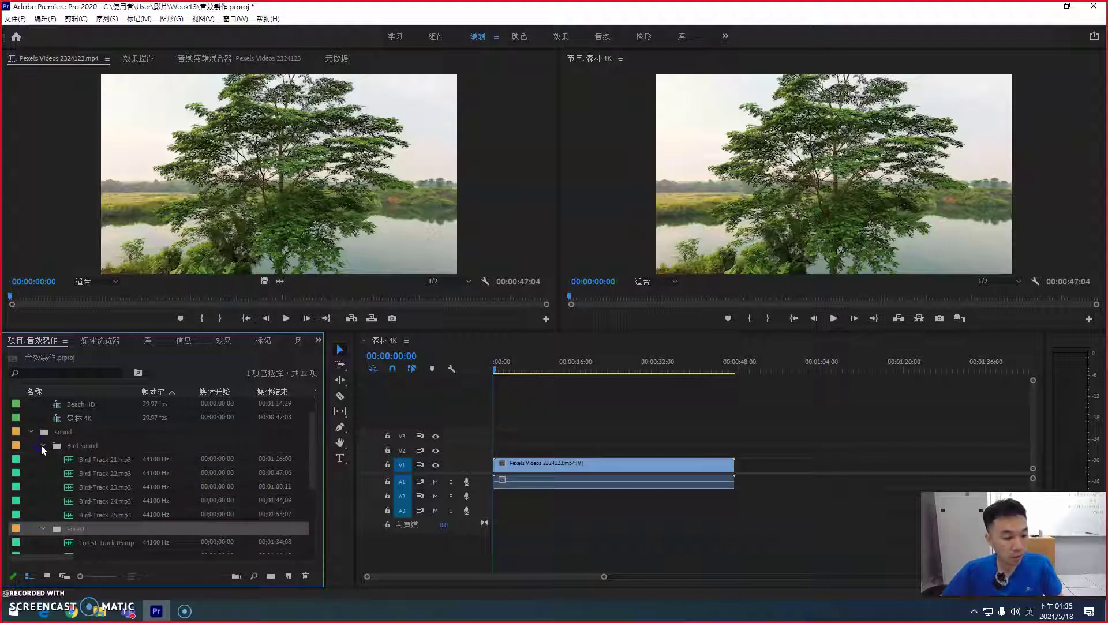
left_click_drag(57, 529, 58, 447)
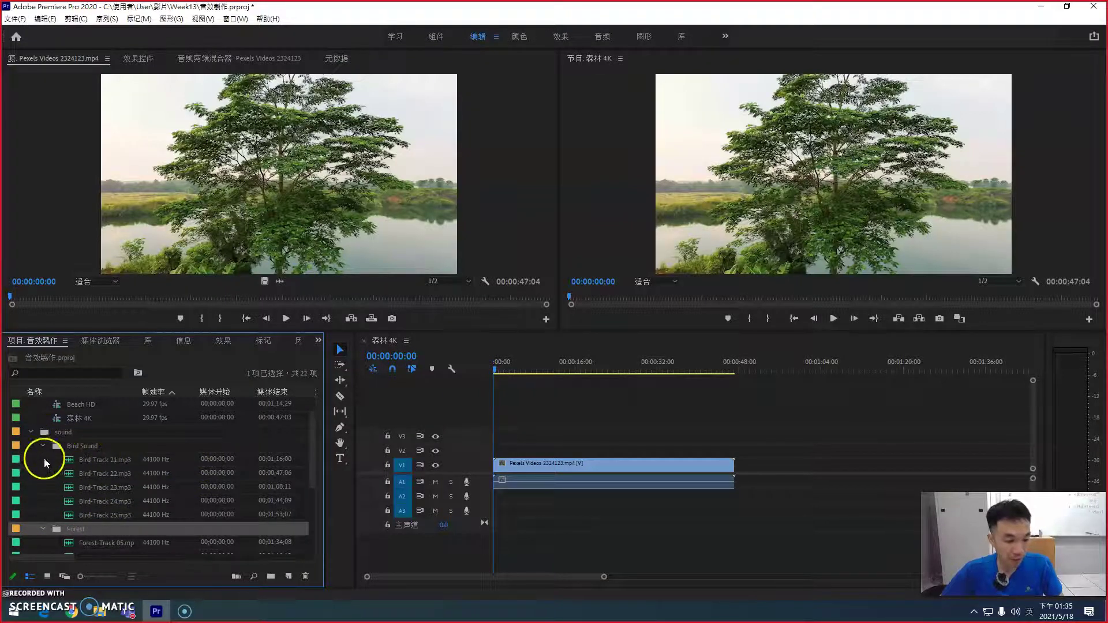
left_click(41, 444)
Preview Forest-Track 05.mp3 and Forest-Track 06.mp3 from the Forest bin in the source monitor.
double_click(67, 473)
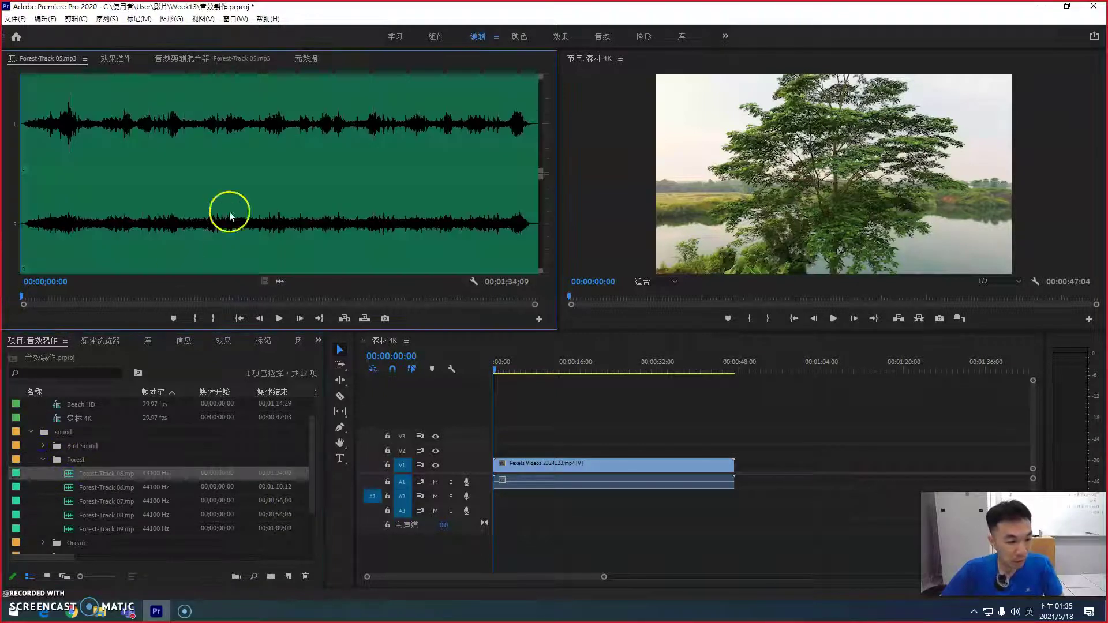
left_click(279, 317)
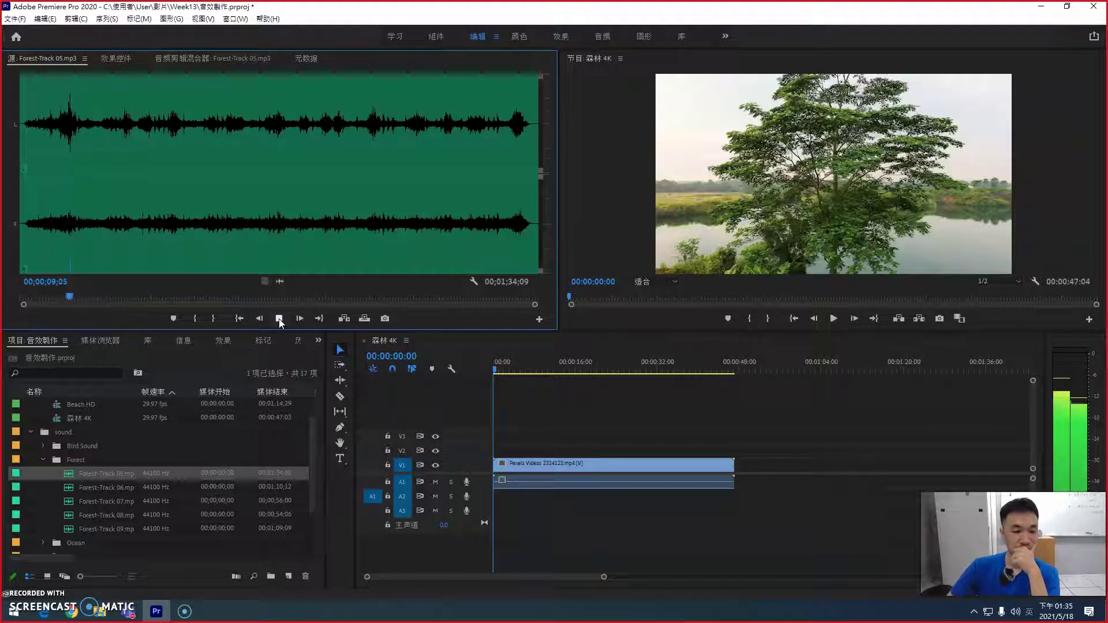
left_click(279, 319)
left_click(122, 477)
double_click(70, 487)
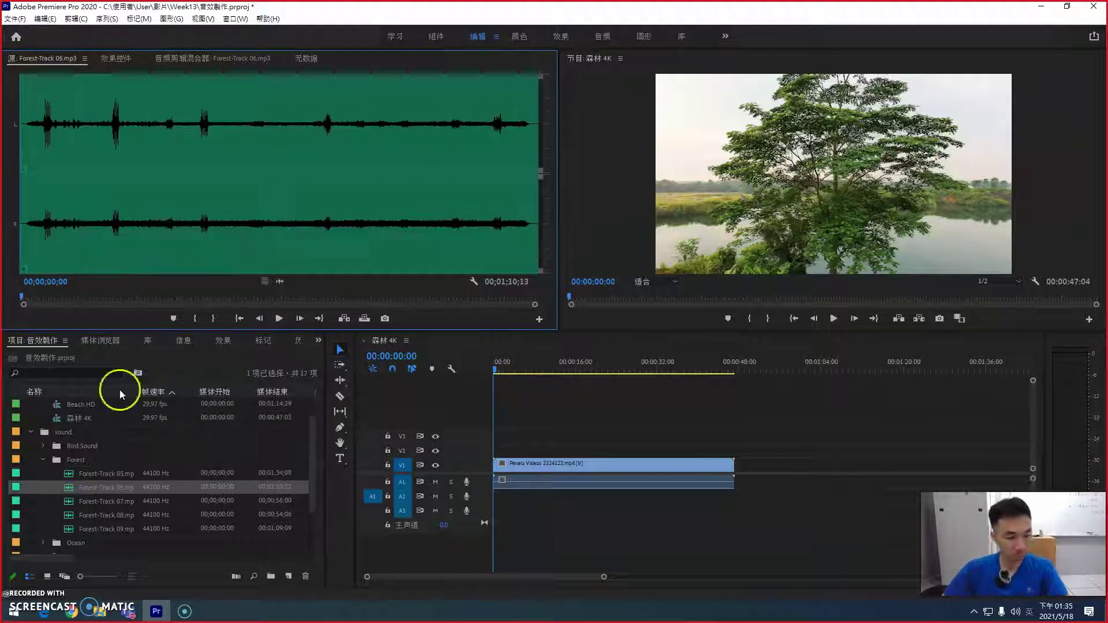
left_click(277, 318)
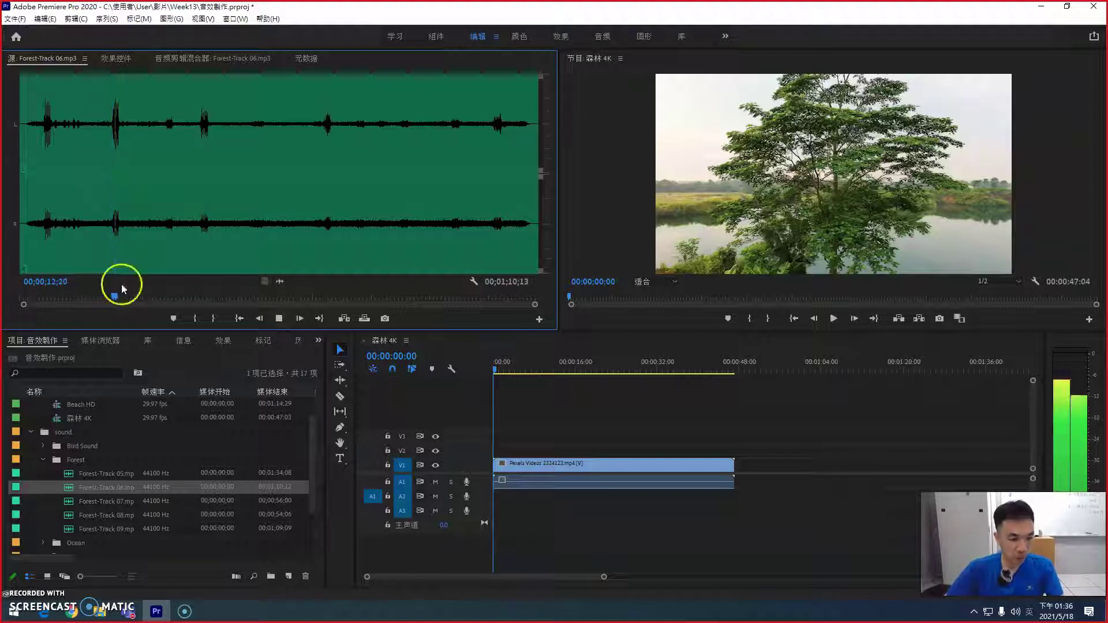
Preview Forest-Track 07.mp3, Forest-Track 08.mp3 and Forest-Track 09.mp3 in the source monitor.
double_click(70, 500)
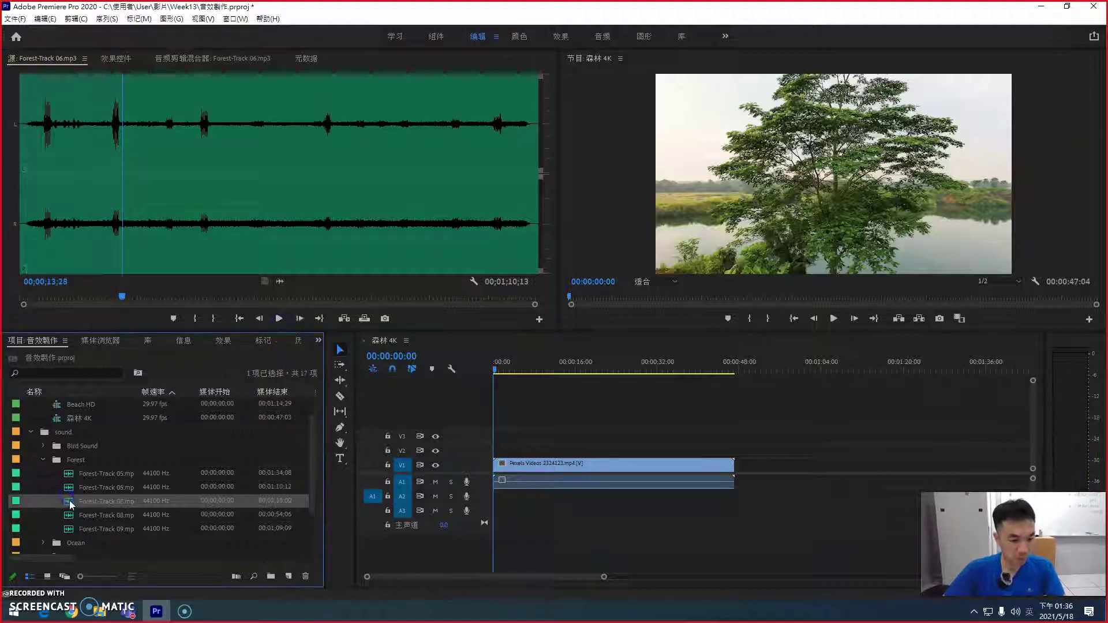
left_click(278, 319)
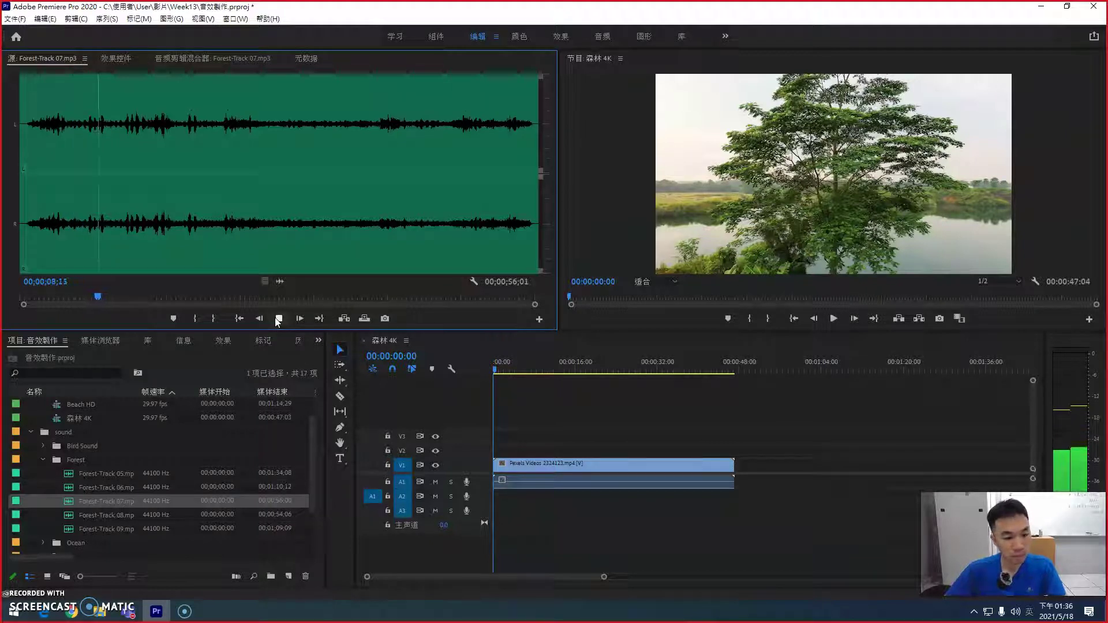
left_click(278, 321)
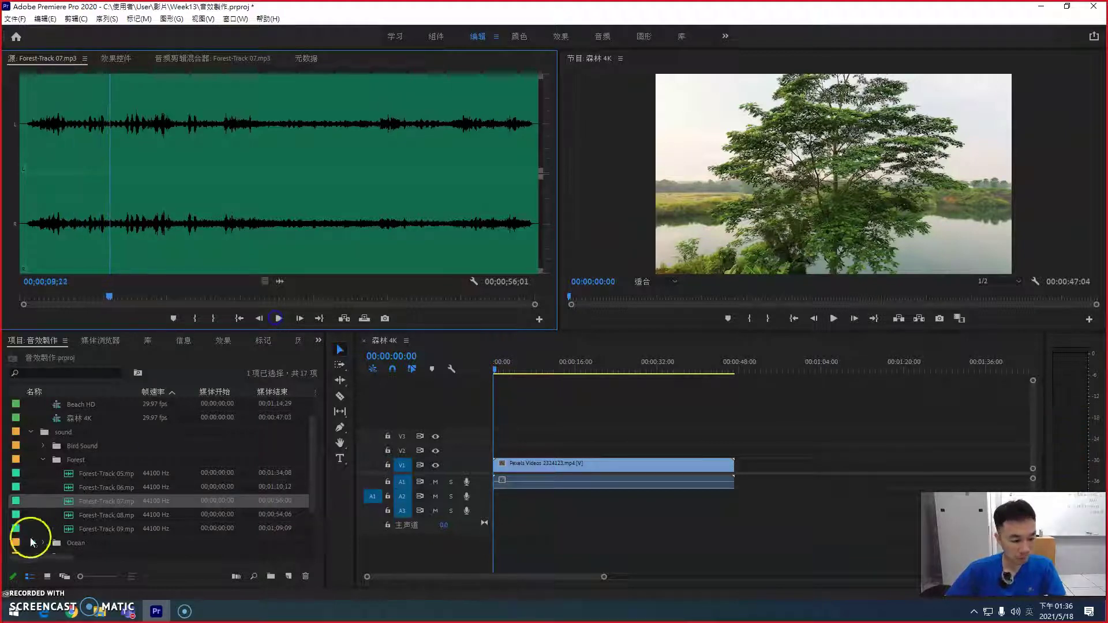
double_click(66, 516)
left_click(280, 320)
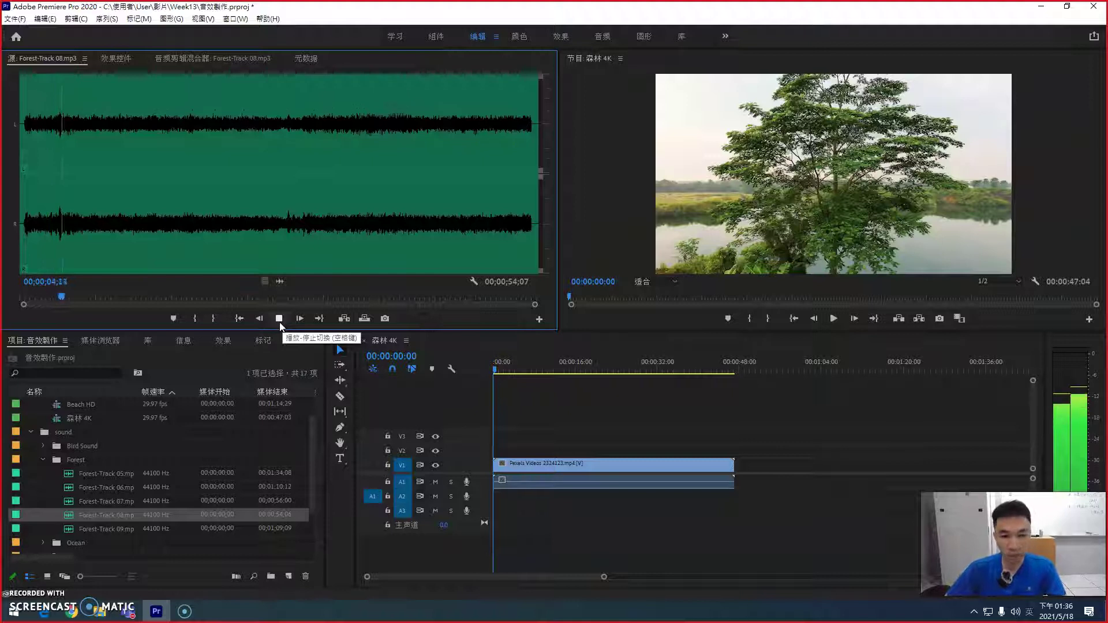
double_click(69, 528)
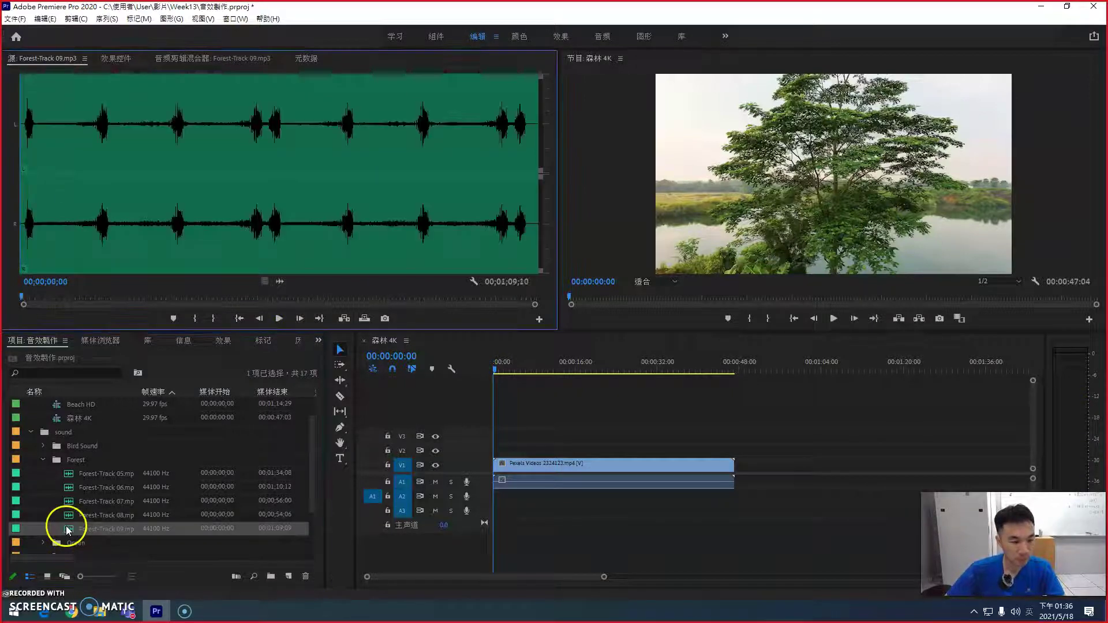
left_click(279, 319)
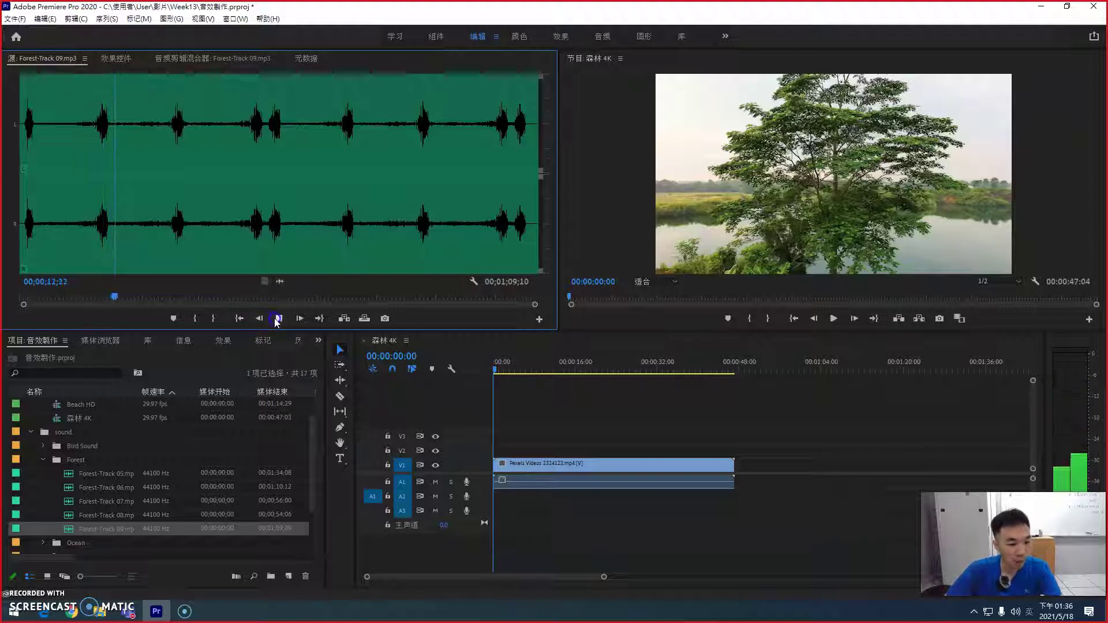
left_click(273, 319)
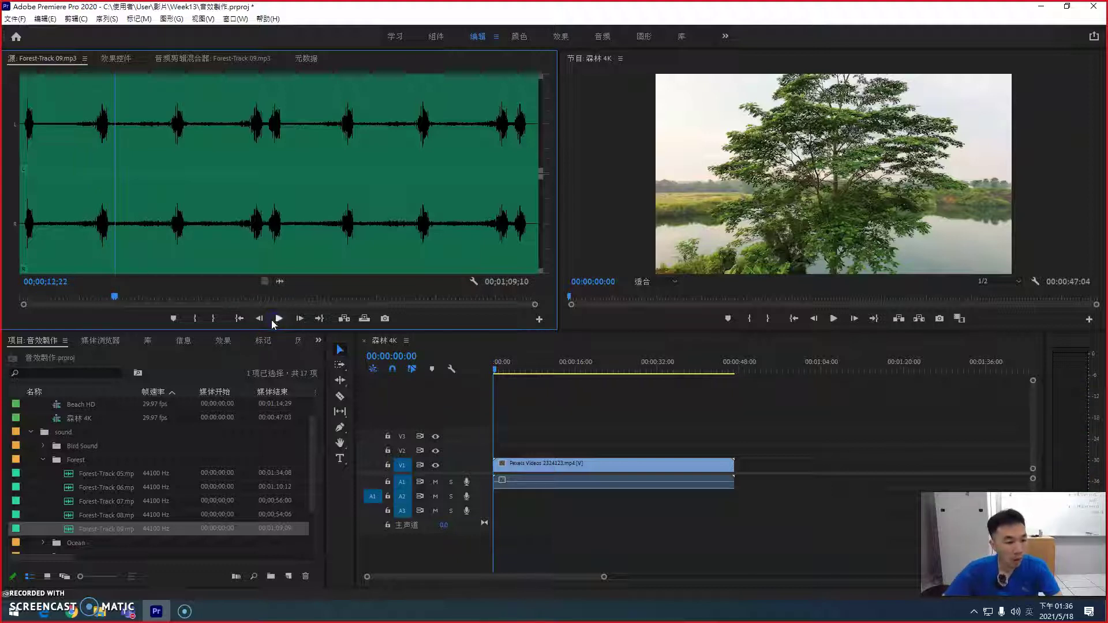
Reopen Forest-Track 06.mp3 in the source monitor and place it on audio track A2 at the start of the sequence.
double_click(108, 489)
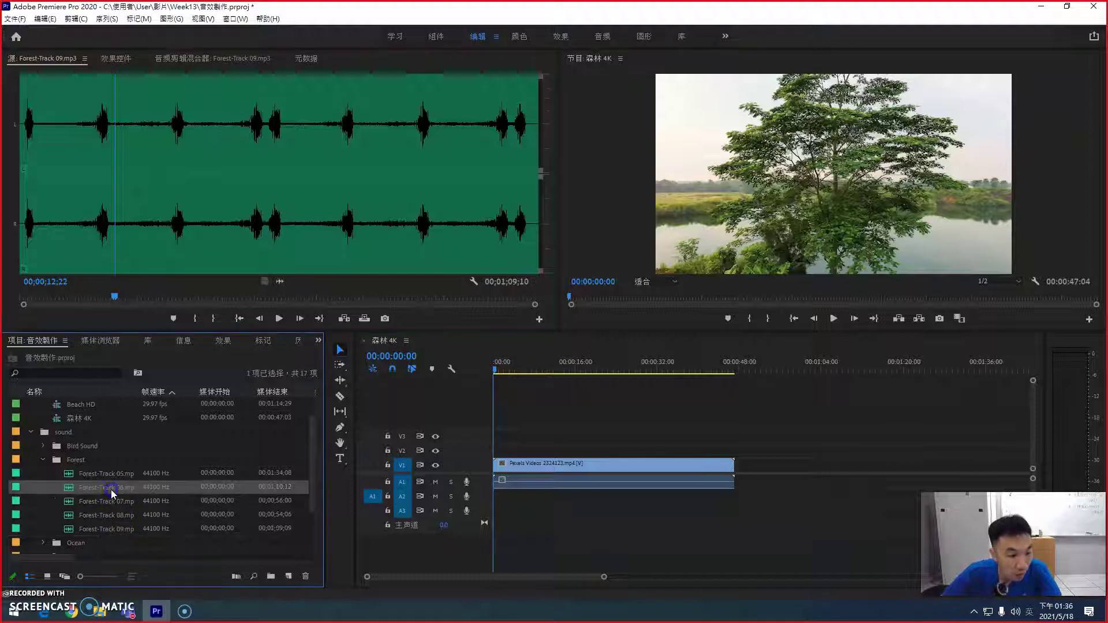
double_click(68, 501)
double_click(68, 487)
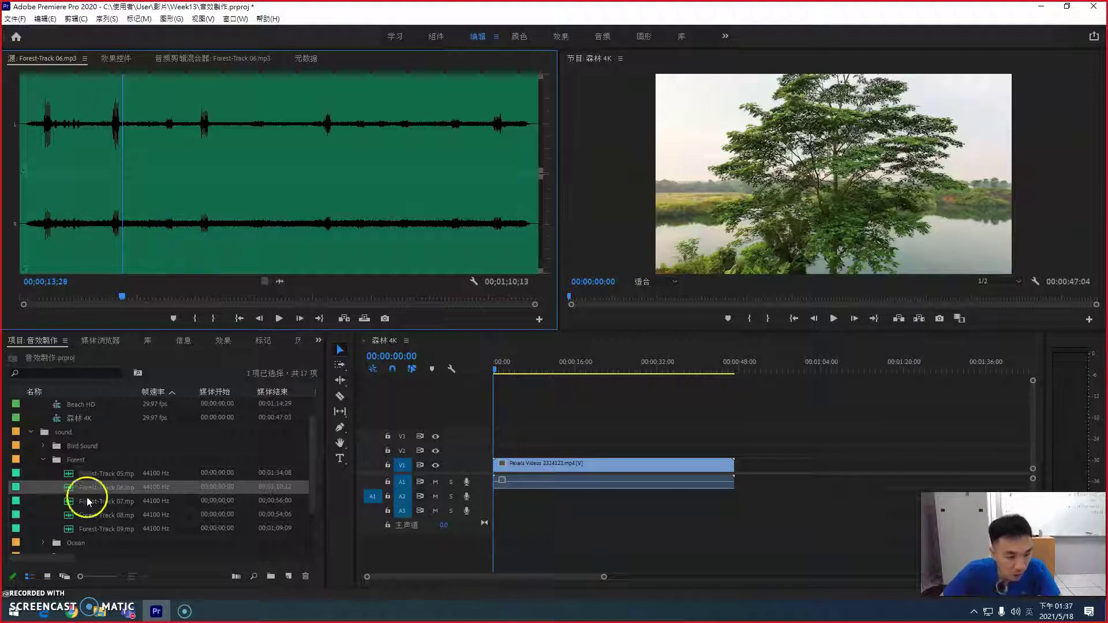
left_click_drag(75, 488, 480, 531)
key("equal")
key("equal")
key("minus")
Cut Forest-Track 06 at 00:00:00:28, delete the opening piece, and move the remaining clip to the sequence start.
key("space")
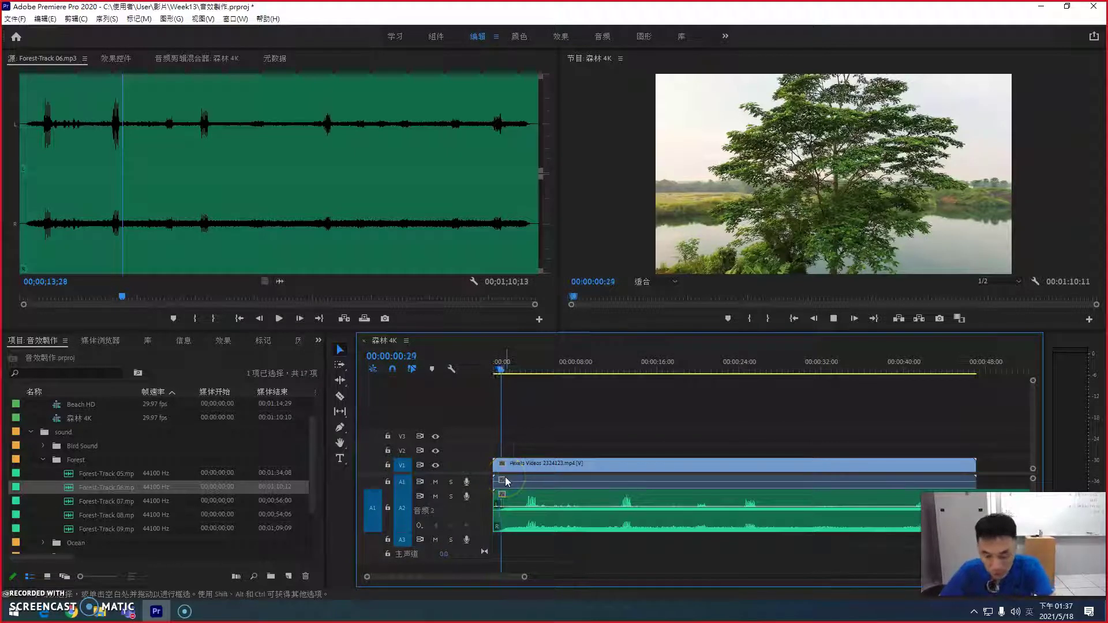
key("equal")
left_click_drag(521, 368, 513, 371)
key("c")
left_click(513, 496)
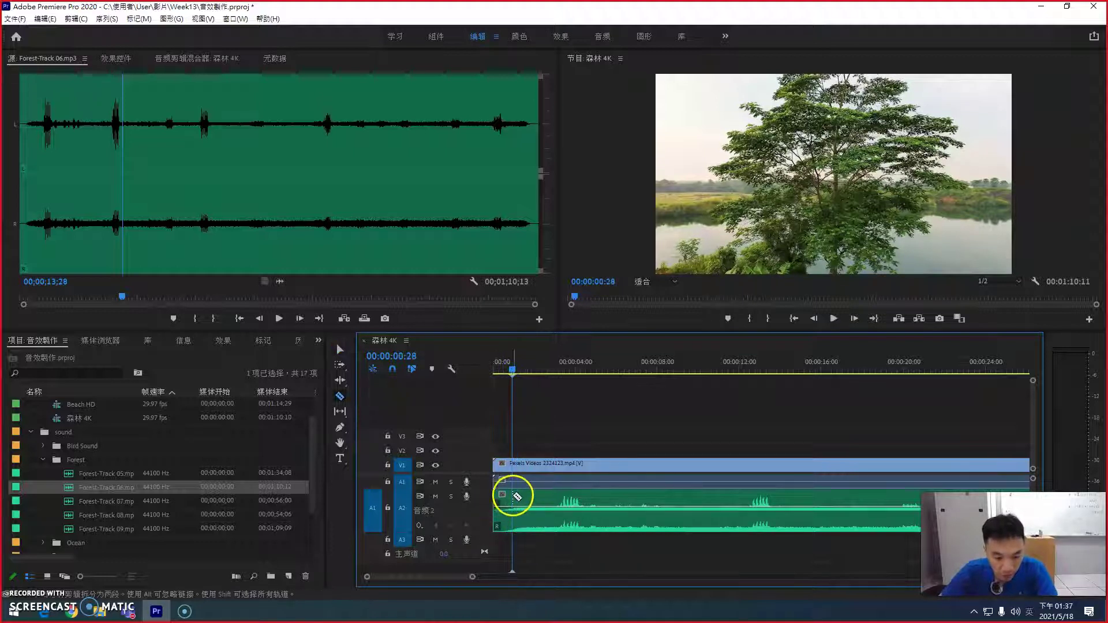
key("v")
left_click(503, 500)
key("Delete")
left_click_drag(539, 502, 499, 504)
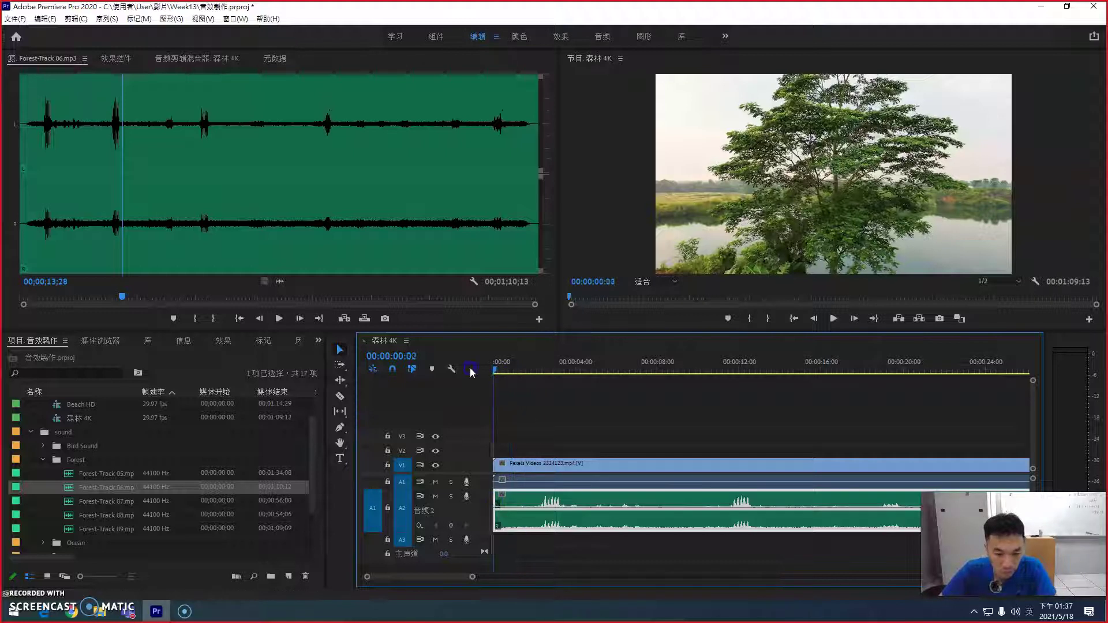
Play the sequence from the beginning to check the trimmed forest sound against the video.
key("Home")
key("space")
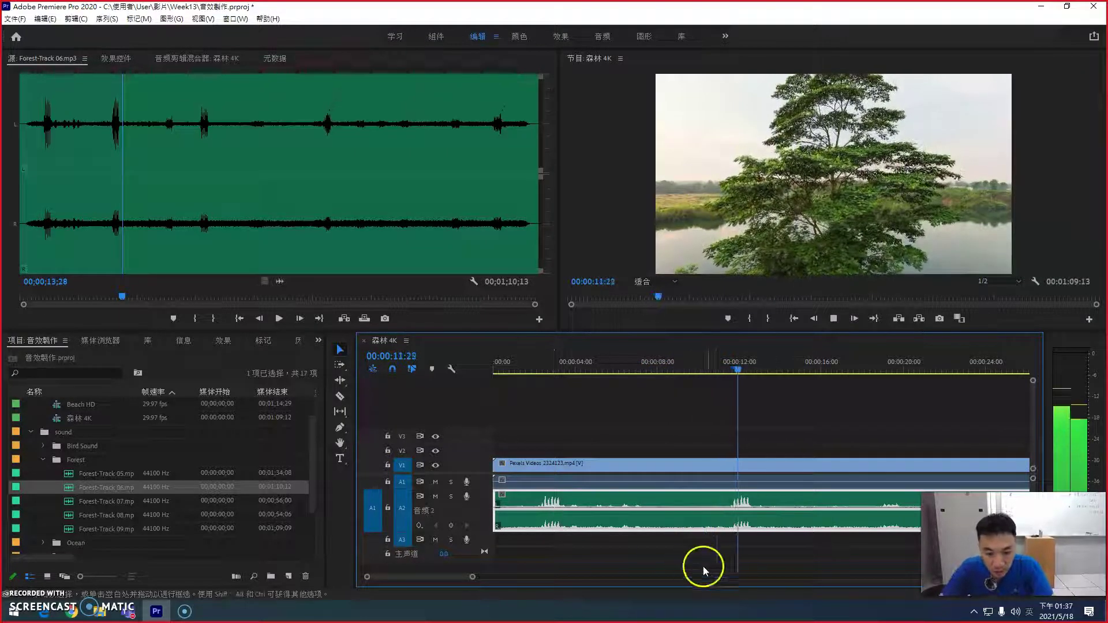
left_click(760, 501)
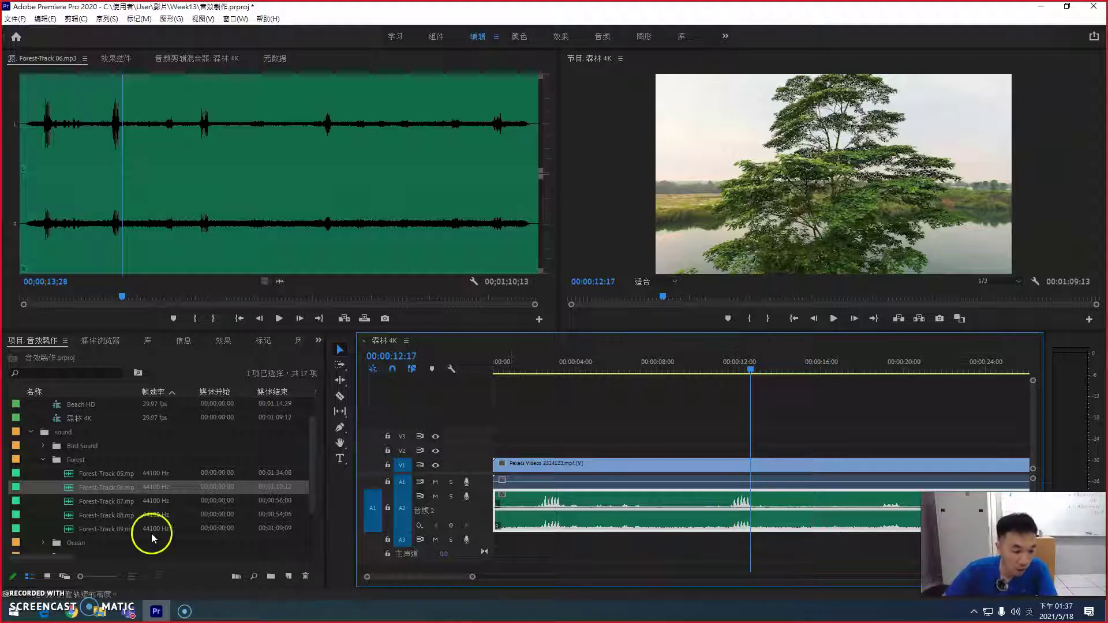
Place Forest-Track 09.mp3 on audio track A3 and remove its first sound burst, about 4 seconds, starting the remainder at the sequence's beginning.
left_click(62, 527)
left_click_drag(65, 528, 484, 580)
key("c")
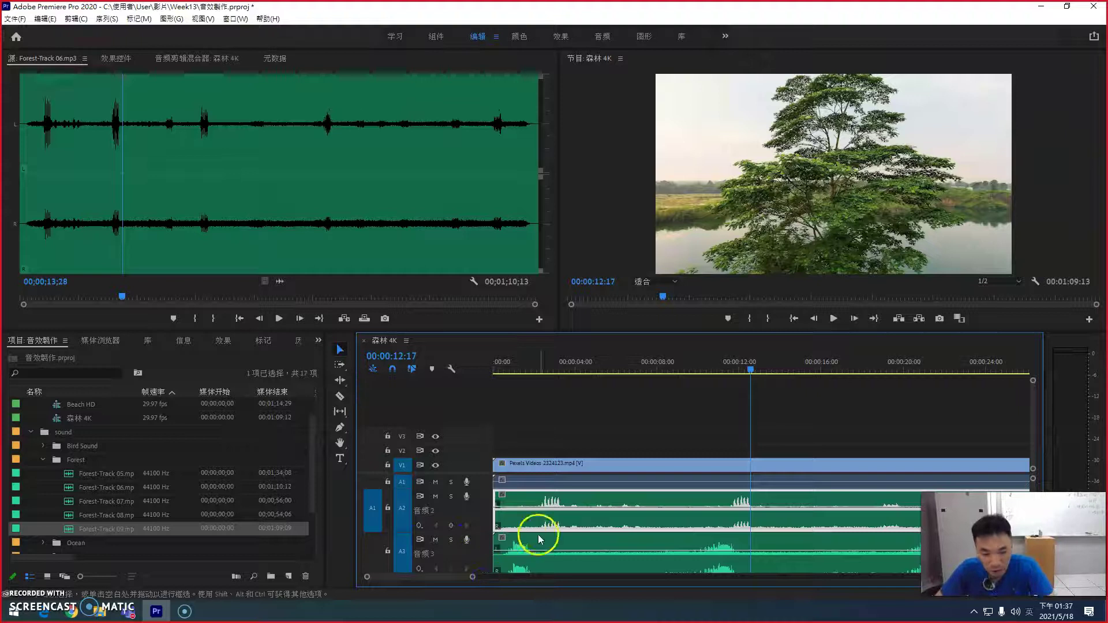
left_click(572, 557)
key("v")
left_click(563, 552)
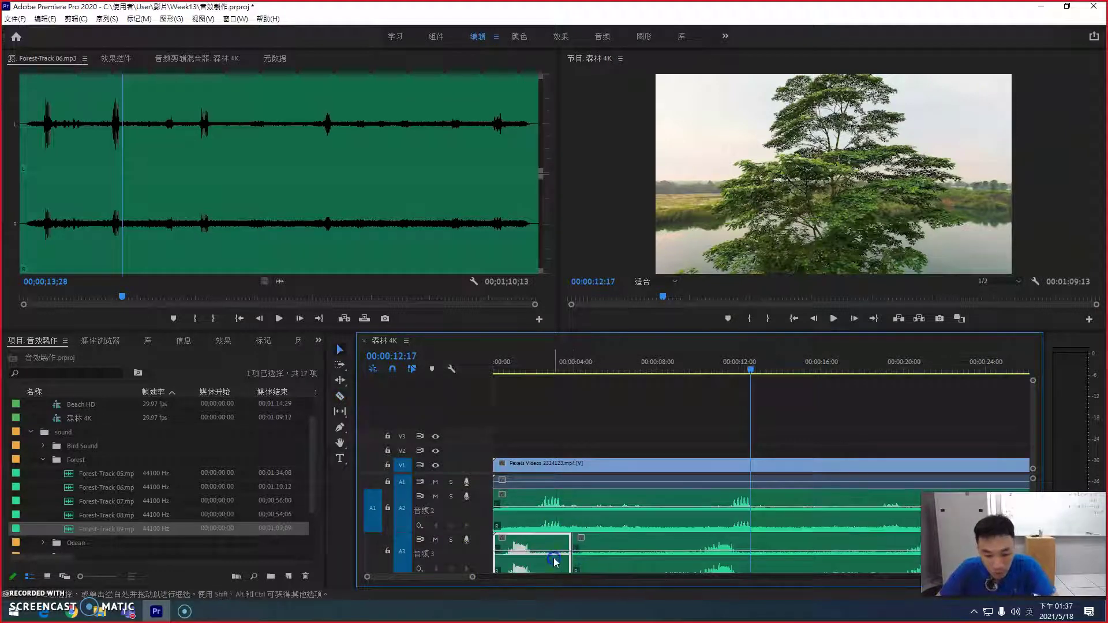
key("Delete")
left_click(607, 545)
left_click_drag(607, 546, 529, 545)
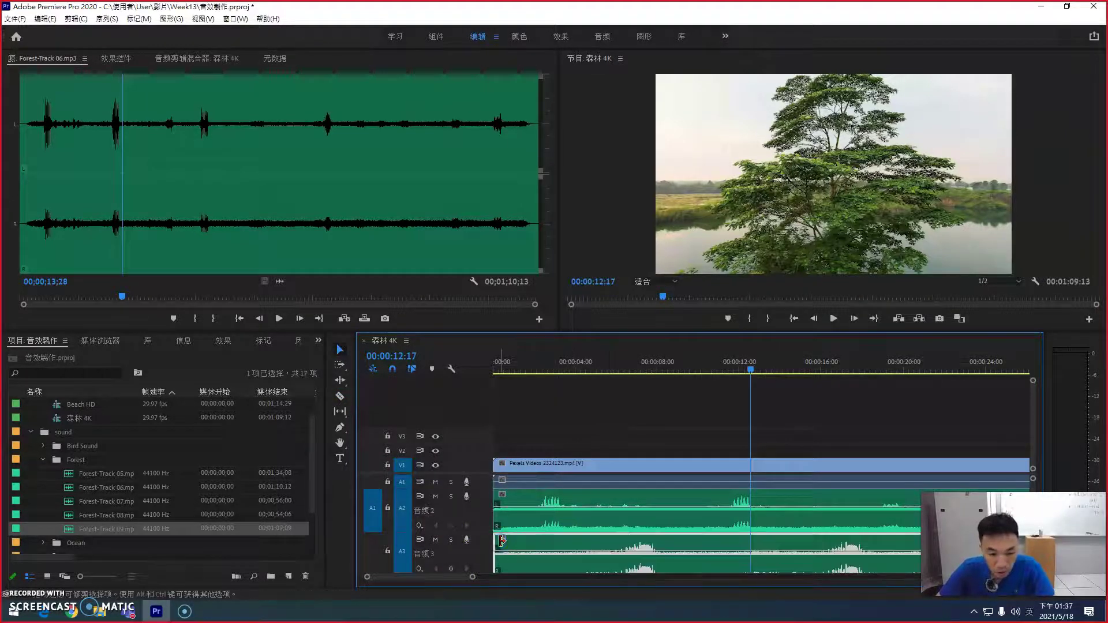
Play the sequence from the beginning to check how Forest-Track 06 and Forest-Track 09 sound together.
key("minus")
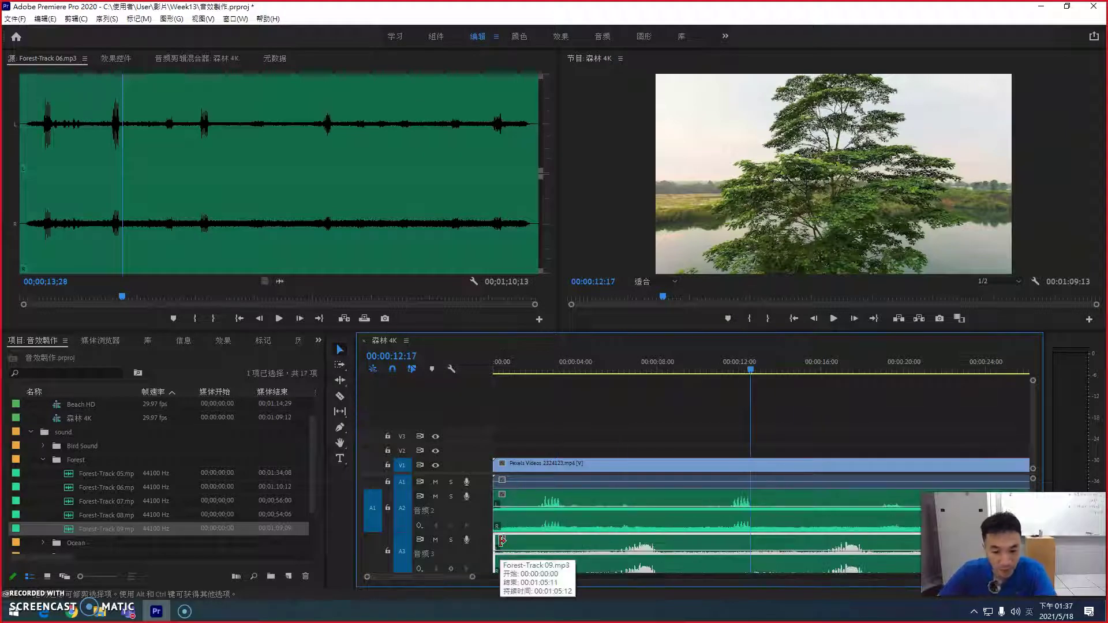
left_click(514, 510)
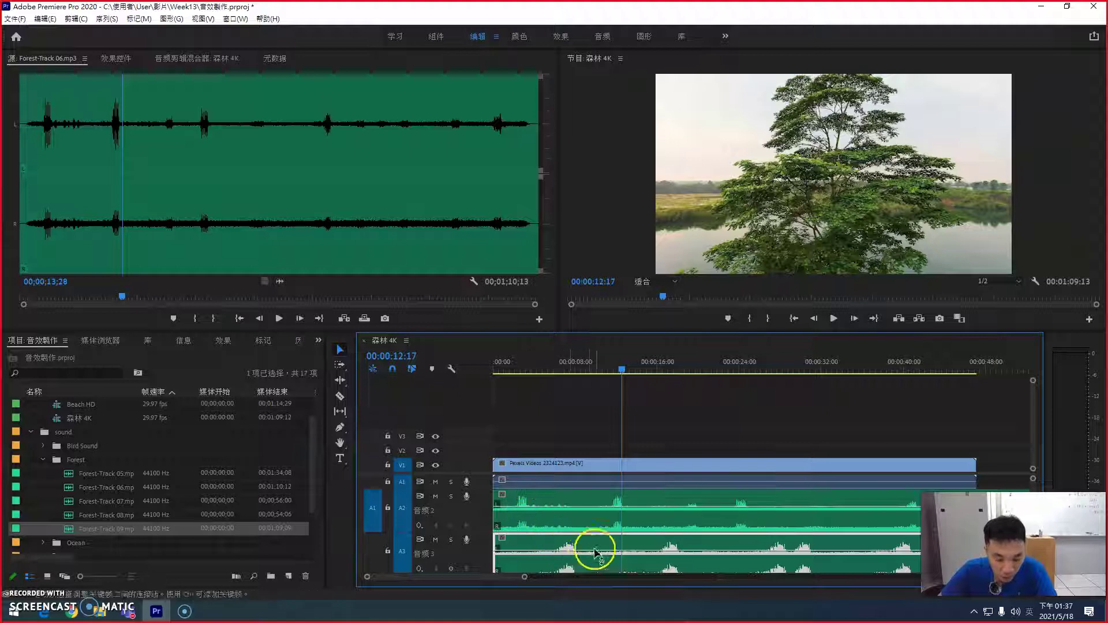
left_click(511, 369)
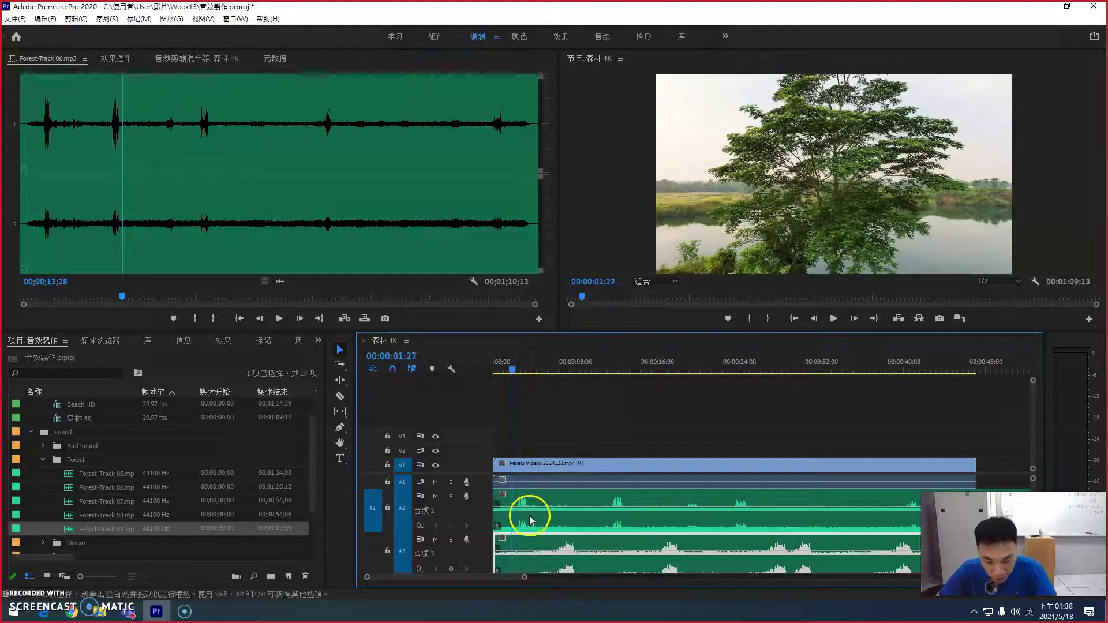
key("=")
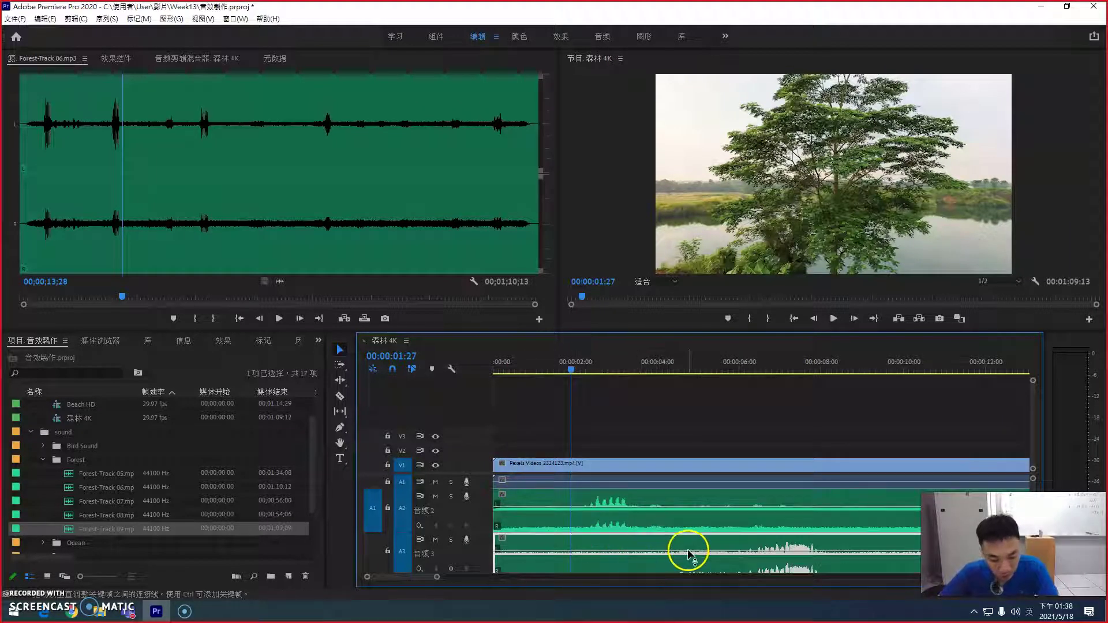
left_click(495, 363)
key("minus")
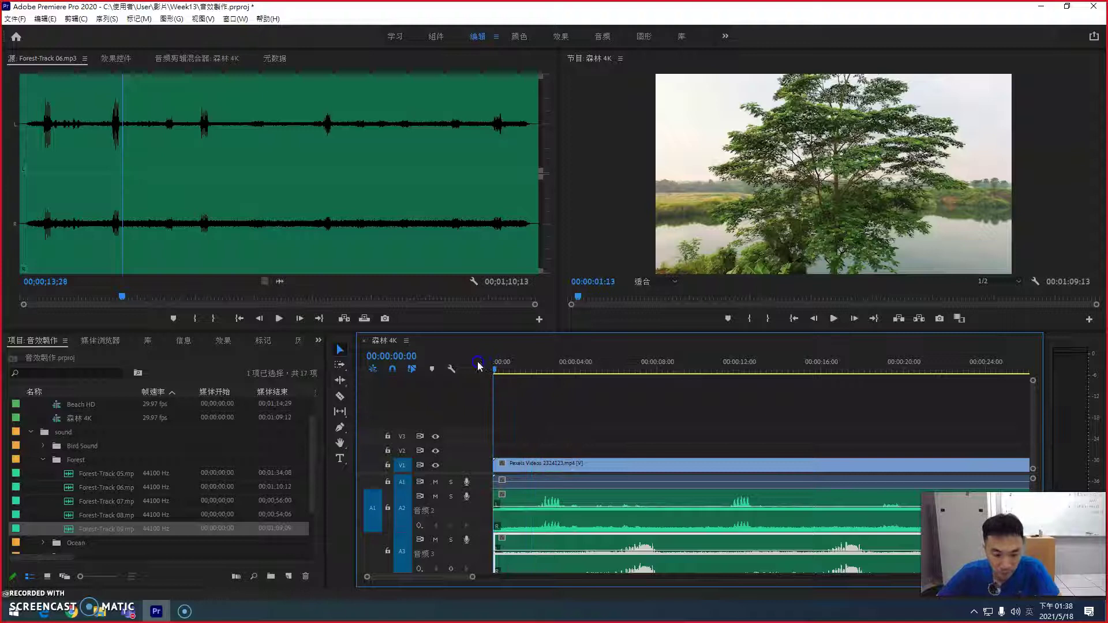
key("space")
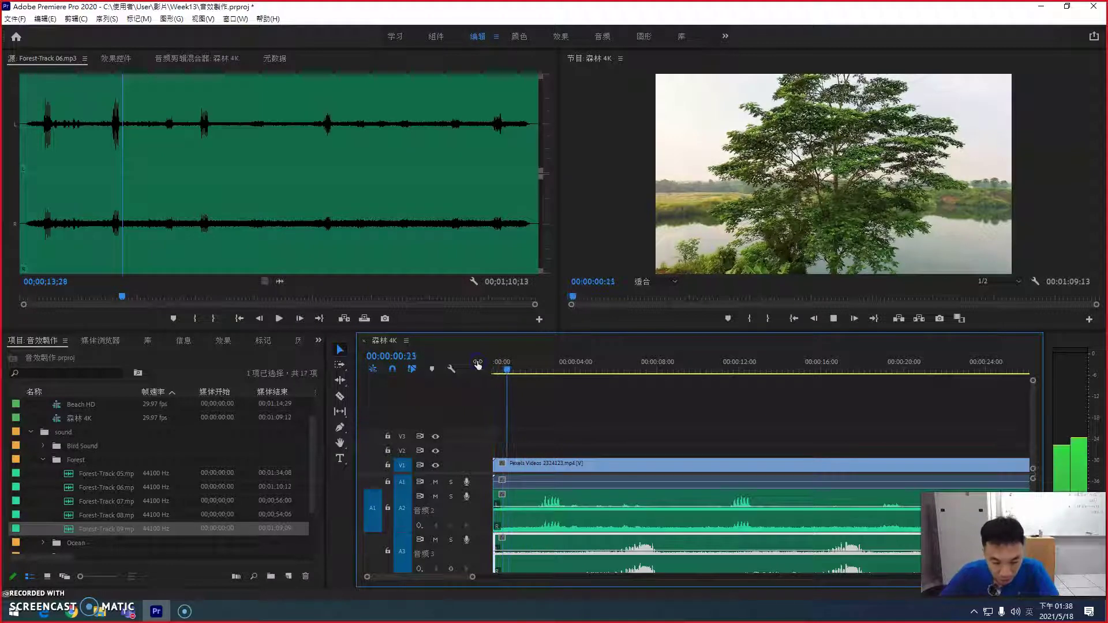
Add volume keyframes with the Pen tool around Forest-Track 06's first sound burst on A2, from about 00:00:02:02, and pull the middle ones down.
left_click_drag(507, 364, 537, 370)
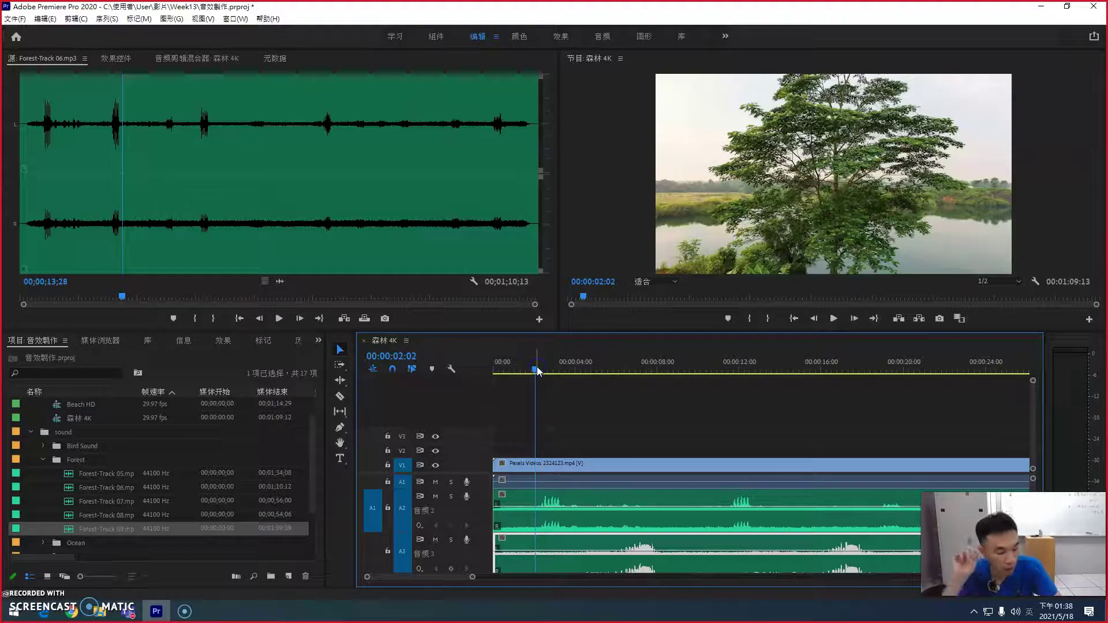
left_click(340, 427)
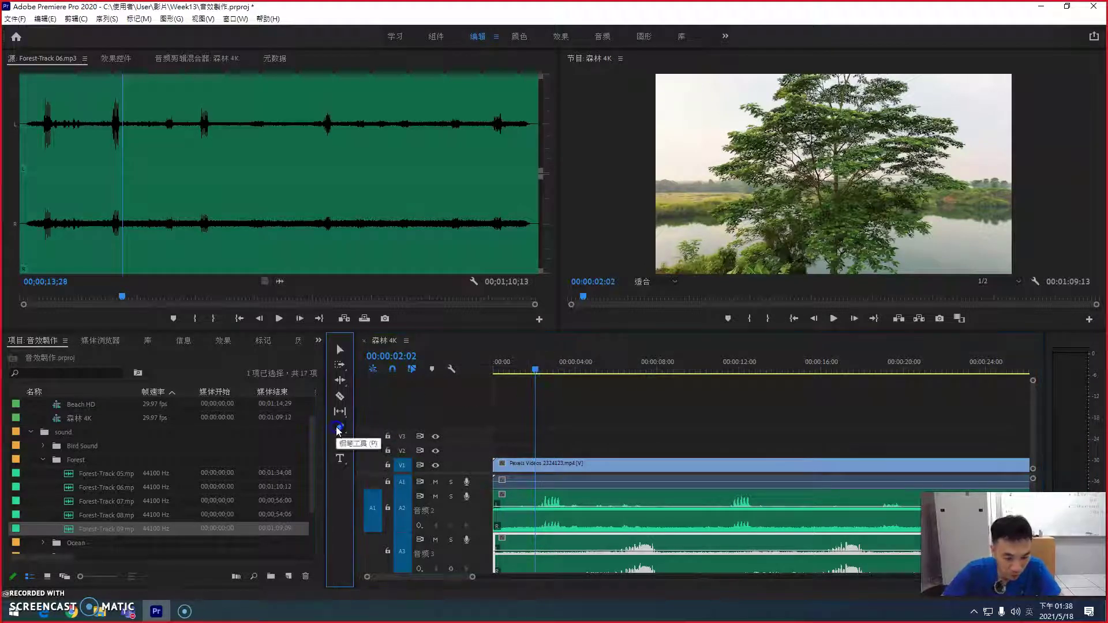
left_click(534, 507)
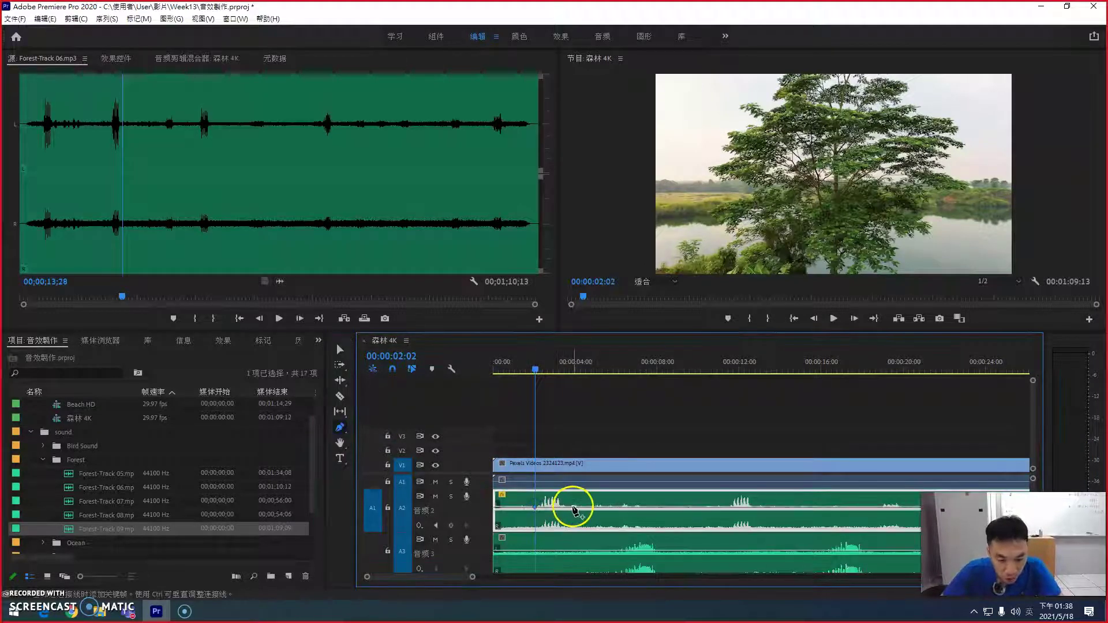
left_click(542, 508)
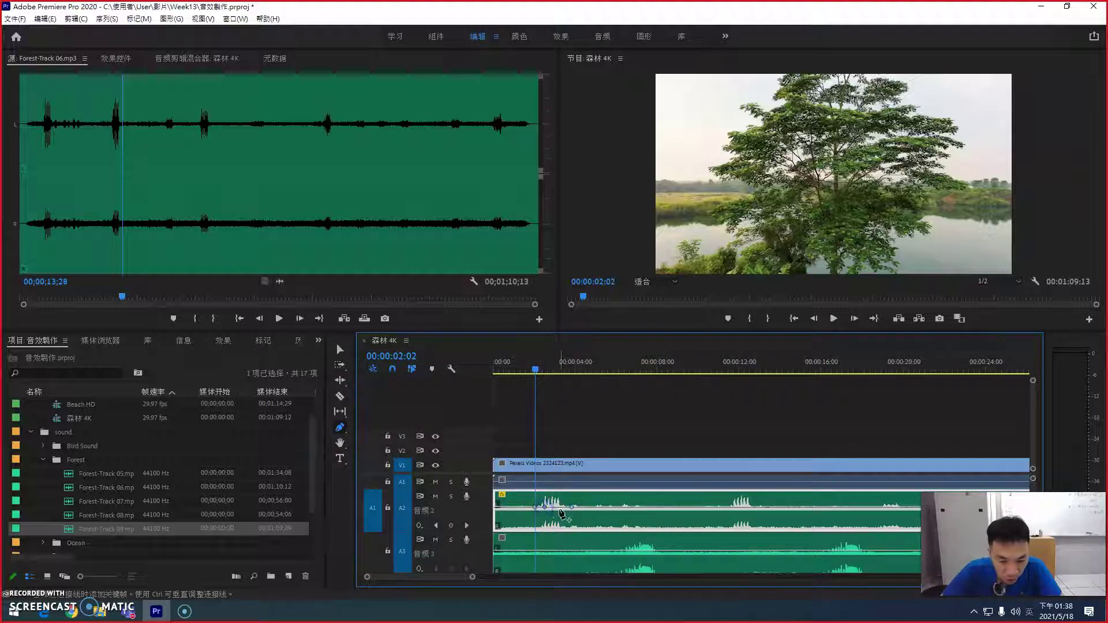
left_click_drag(552, 508, 552, 522)
mouse_move(544, 524)
left_mouse_down()
mouse_move(560, 512)
mouse_move(561, 525)
left_mouse_up()
Play the opening to check the volume dip, and raise the overall volume of Forest-Track 09 on A3.
left_click(498, 370)
key("space")
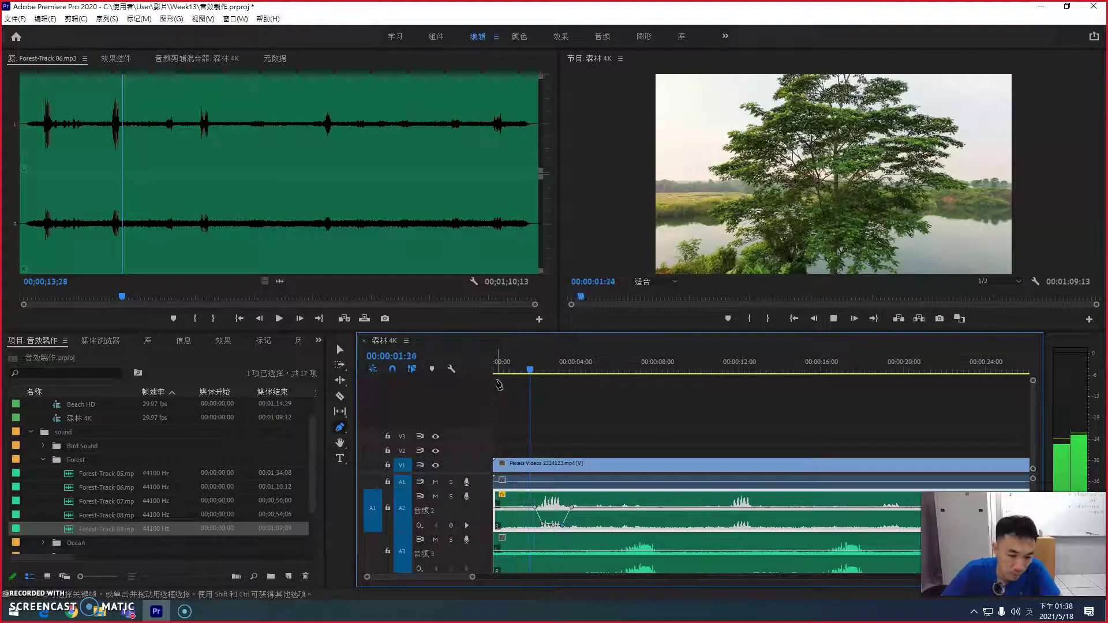
key("space")
key("v")
left_click(592, 556)
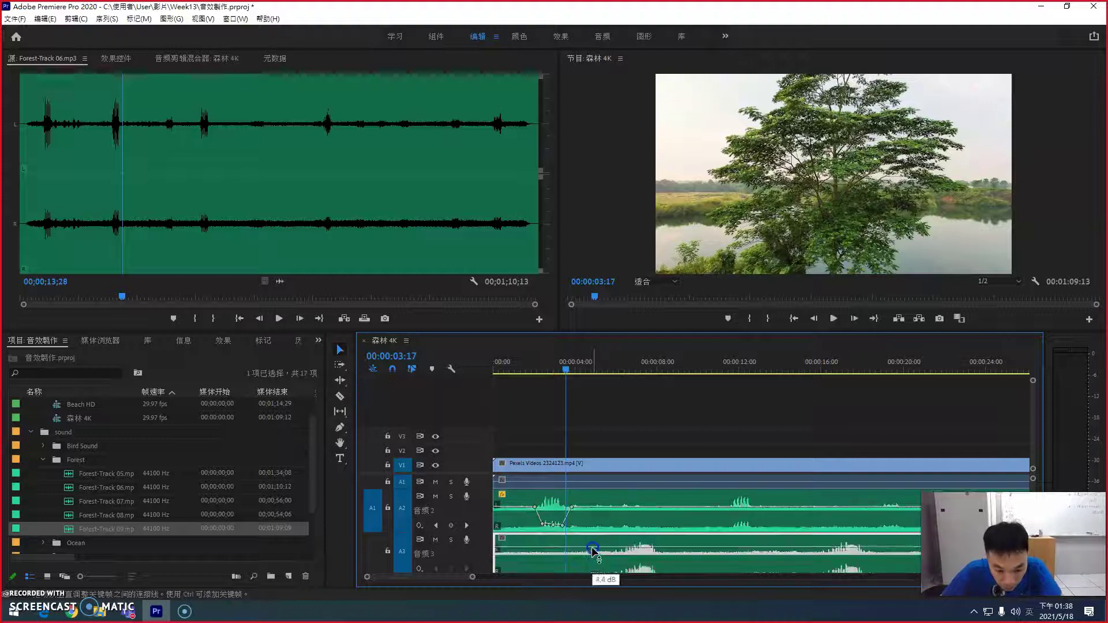
Replay the sequence opening and raise the lowered keyframes of Forest-Track 06's first volume dip to make it shallower.
left_click(515, 364)
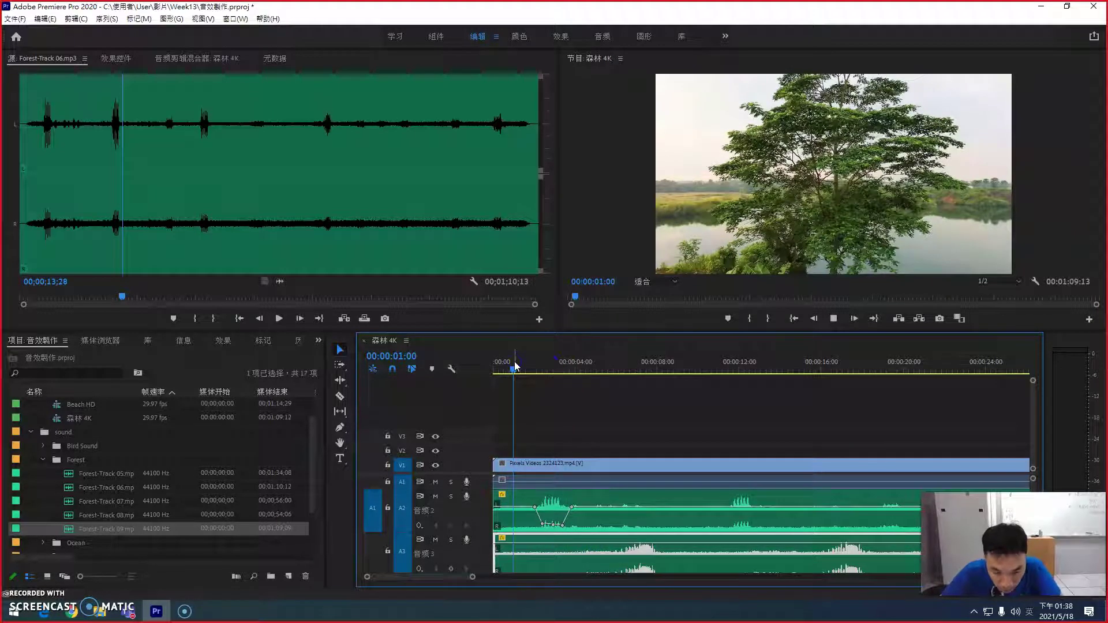
key("space")
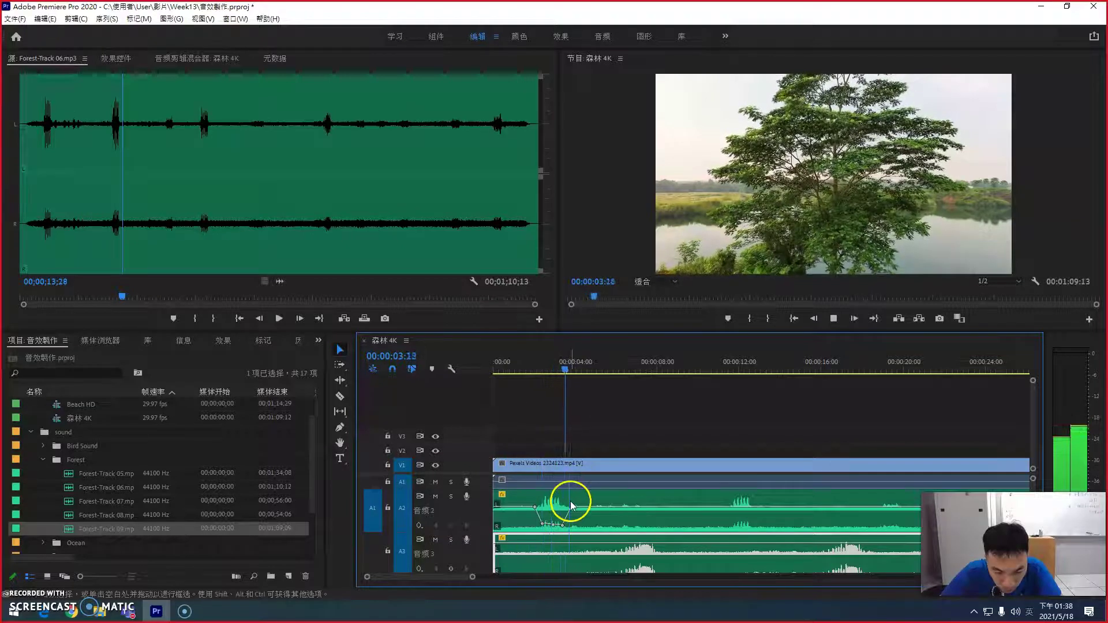
key("space")
left_click_drag(548, 372, 462, 370)
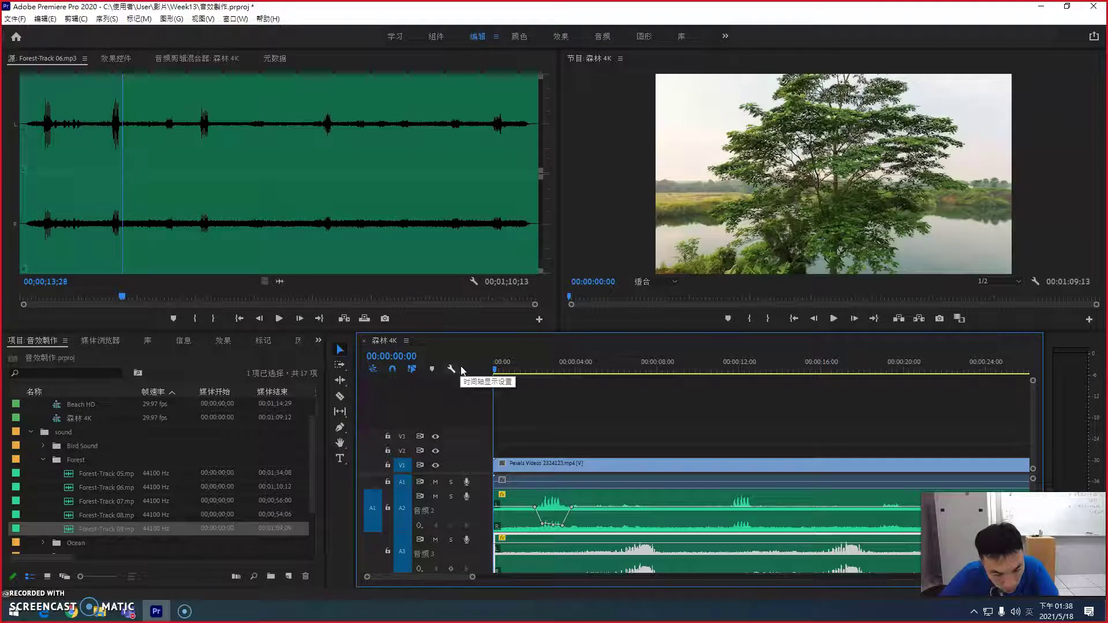
left_click(832, 317)
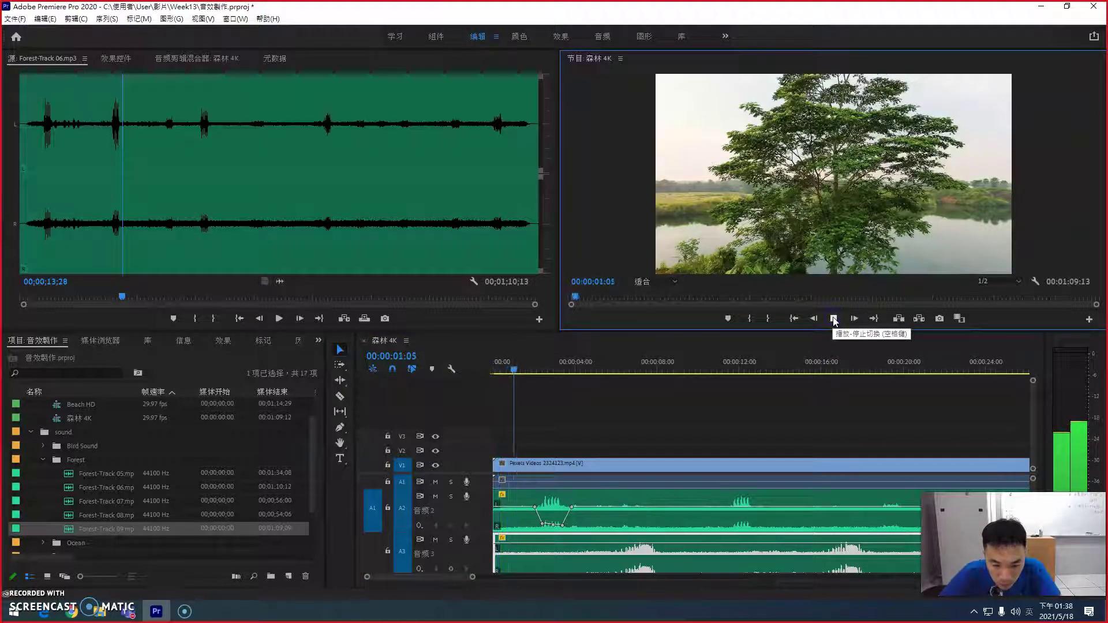
left_click(542, 521)
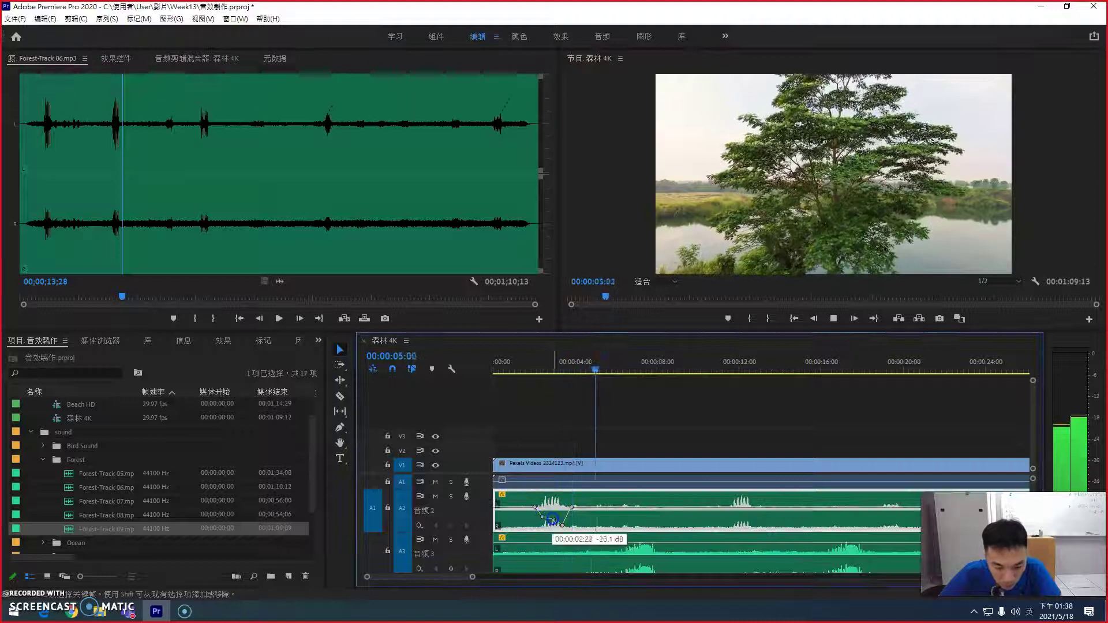
Add volume keyframes around Forest-Track 09's first sound burst on A3, near 00:00:07:00, and pull the middle ones down.
left_click_drag(664, 369, 622, 368)
left_click(644, 540)
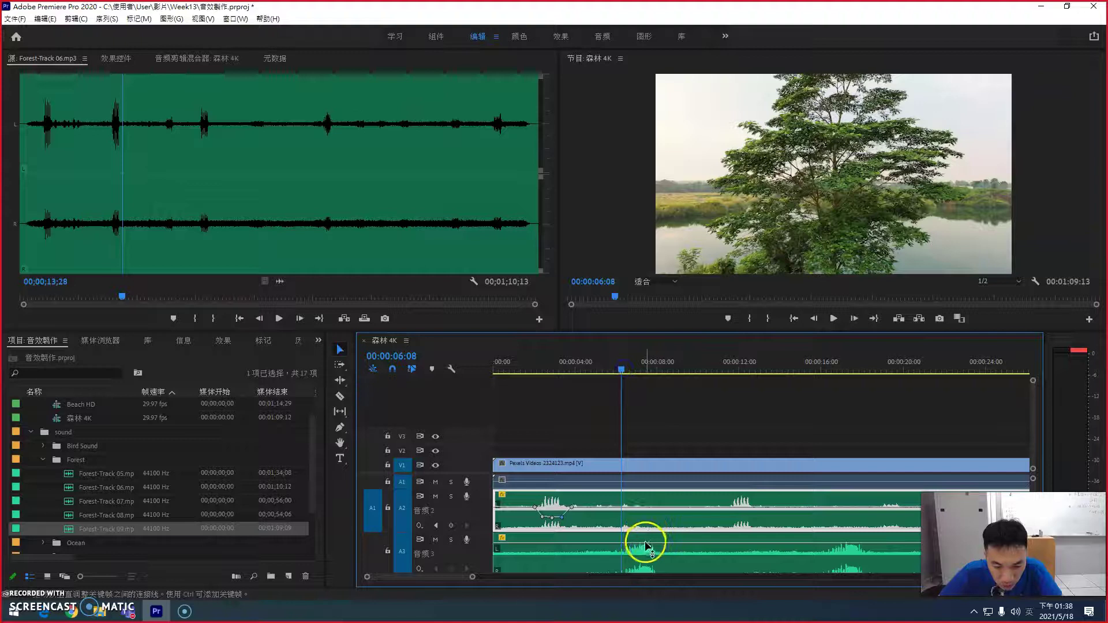
left_click(340, 428)
left_click(614, 545)
left_click_drag(639, 550, 640, 561)
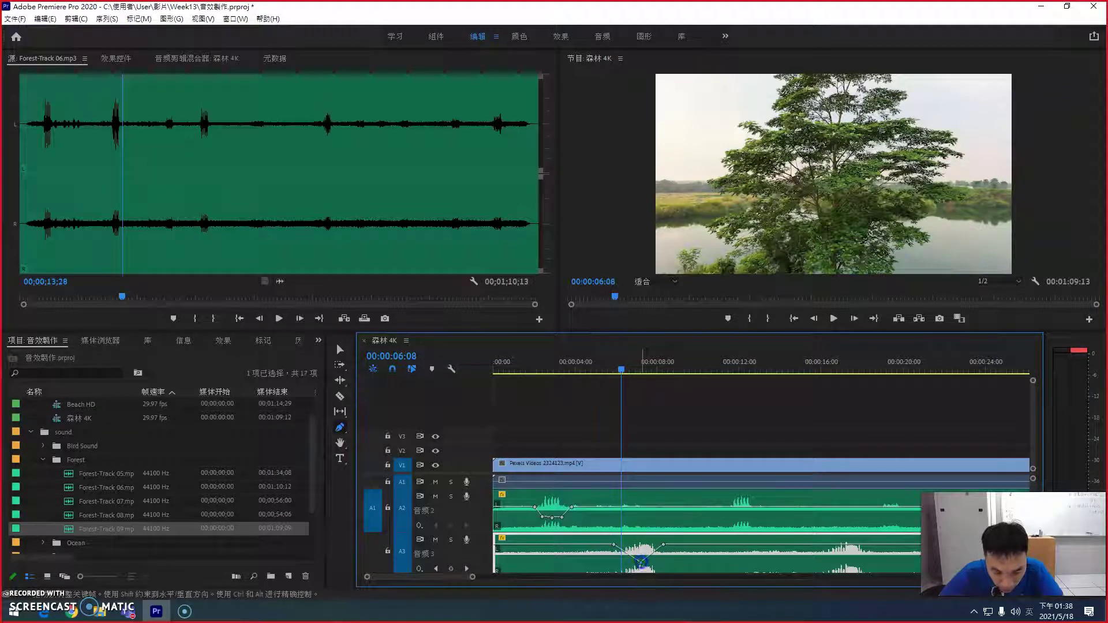
Play through Forest-Track 09's first volume dip and lower the keyframe near its end to hold the reduction through the burst.
key("space")
key("space")
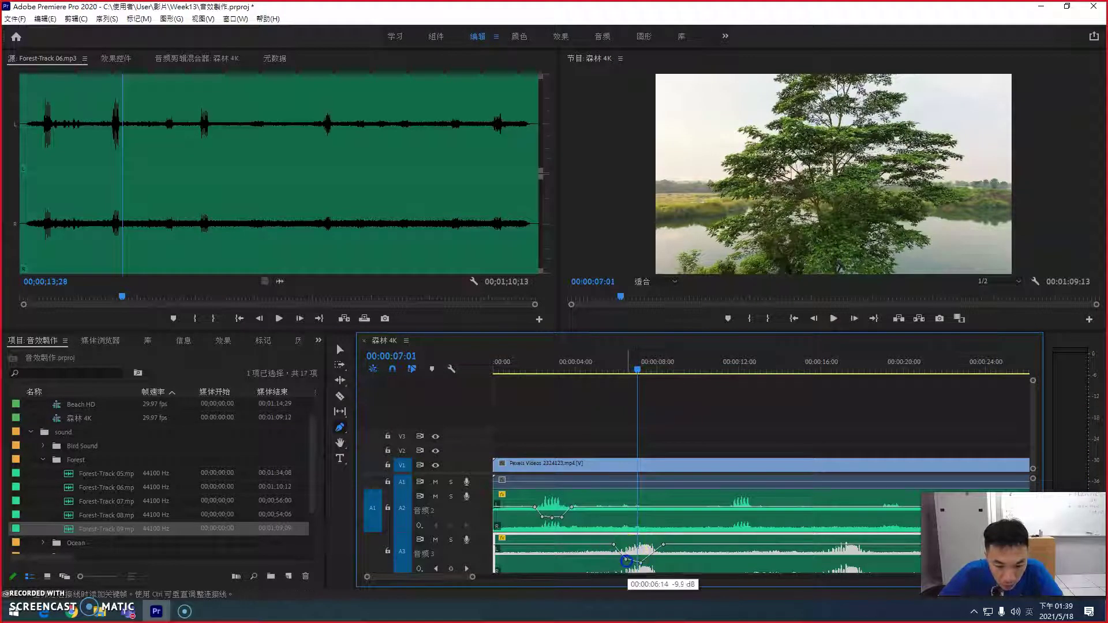
left_click(592, 369)
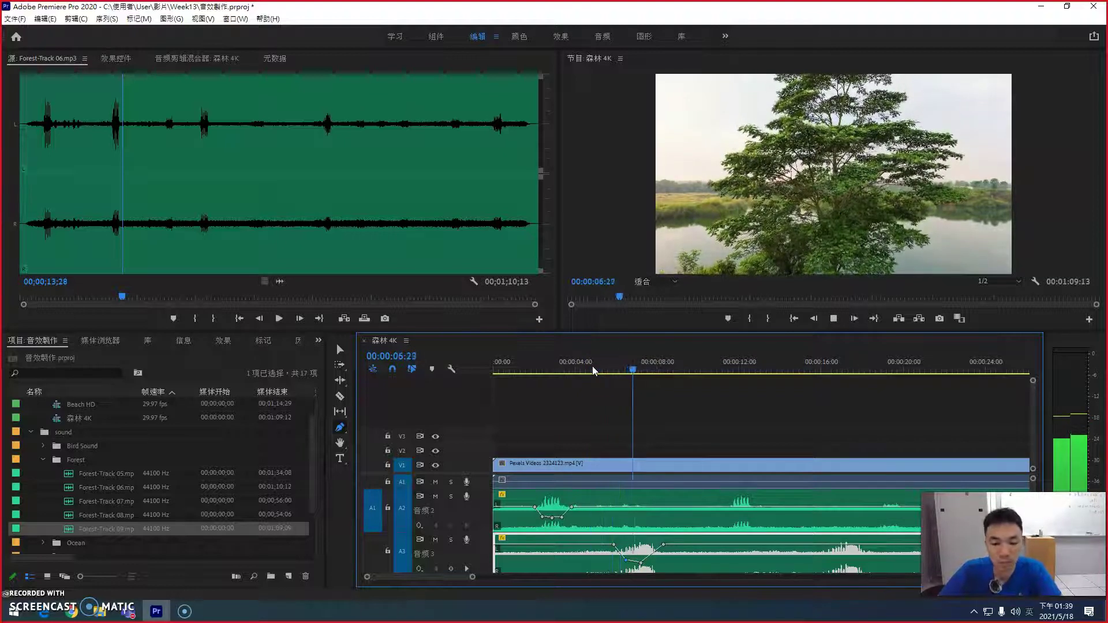
left_click_drag(658, 549, 658, 561)
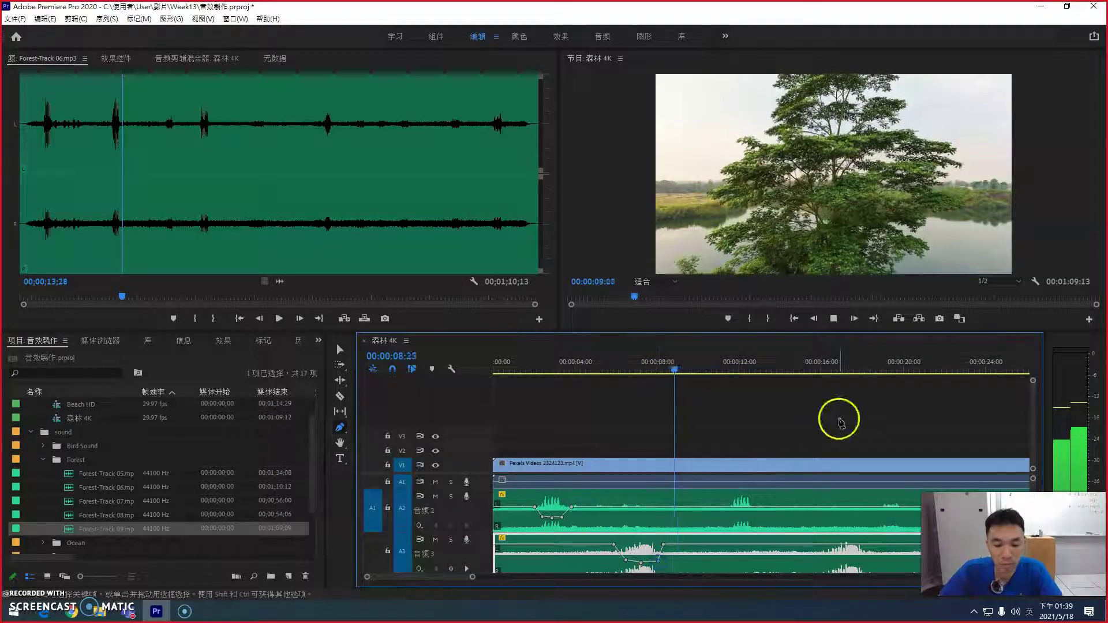
Add volume keyframes around Forest-Track 06's second sound burst on A2, near 00:00:12:00, and lower the level between them.
left_click(721, 508)
left_click(766, 507)
left_click_drag(733, 508, 758, 520)
left_click(718, 363)
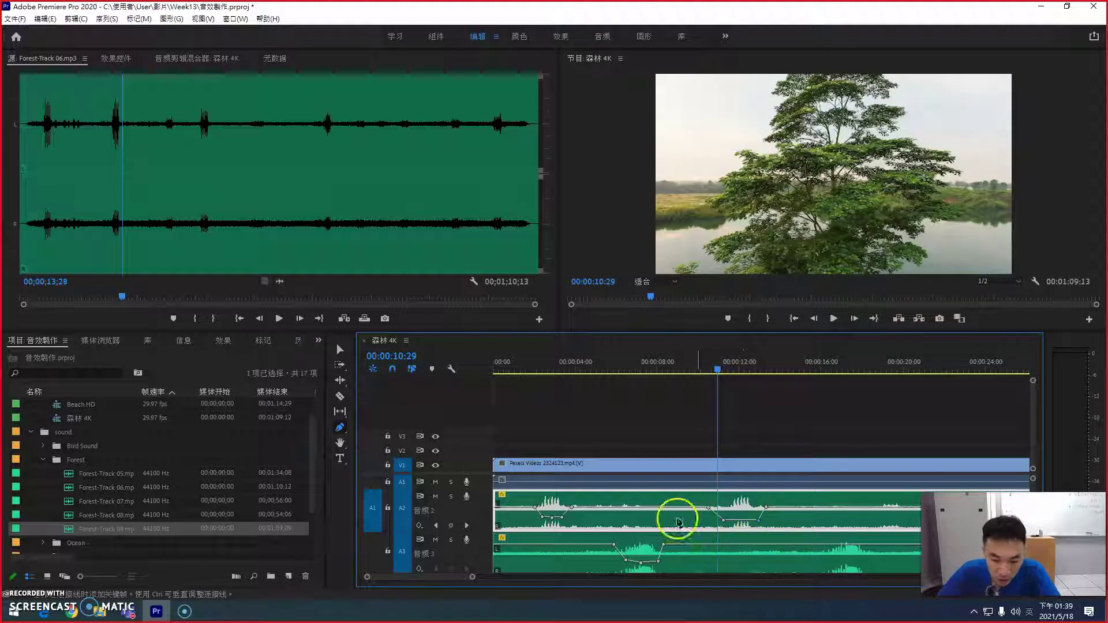
Widen Forest-Track 06's first volume dip with an earlier starting keyframe and a later ending keyframe, playing the opening to check it.
left_click_drag(720, 369, 524, 355)
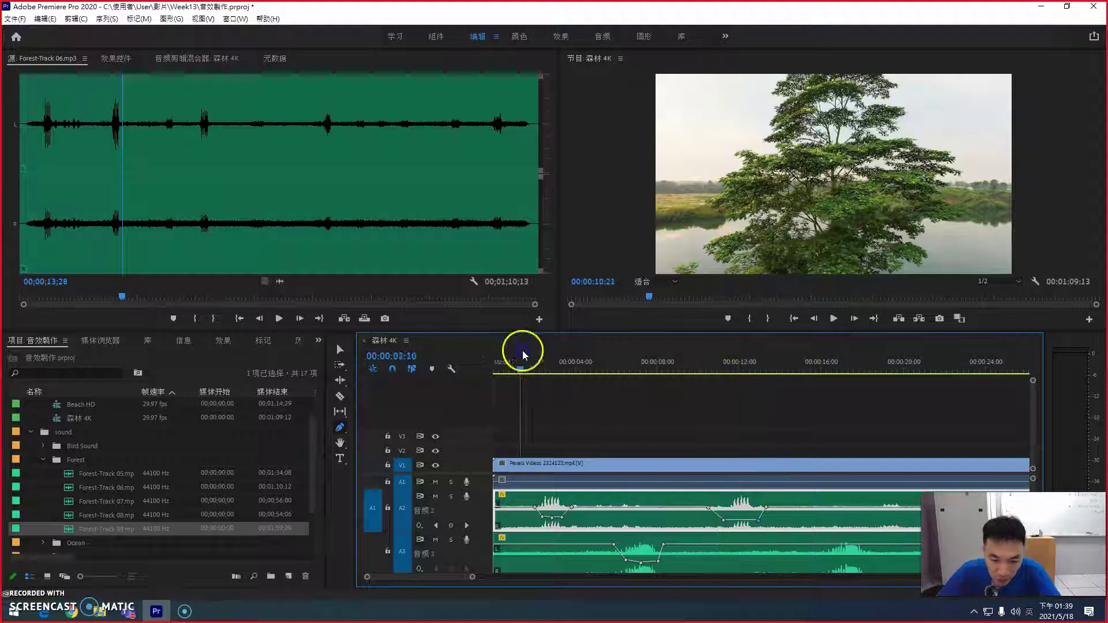
left_click(452, 350)
left_click_drag(536, 507, 517, 508)
key("Home")
key("space")
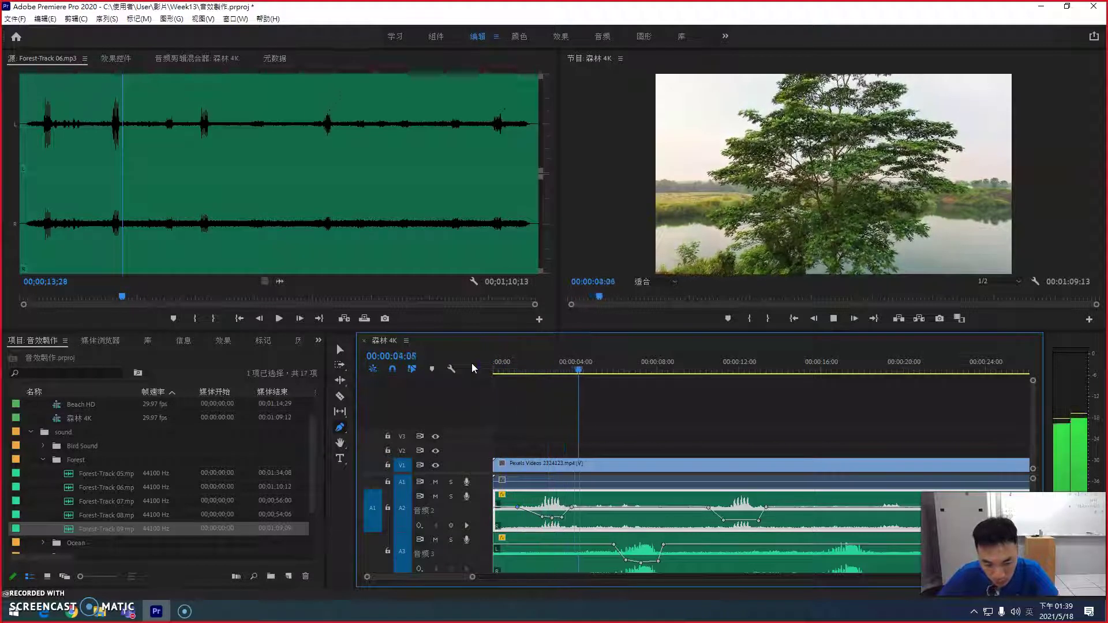
left_click(578, 507)
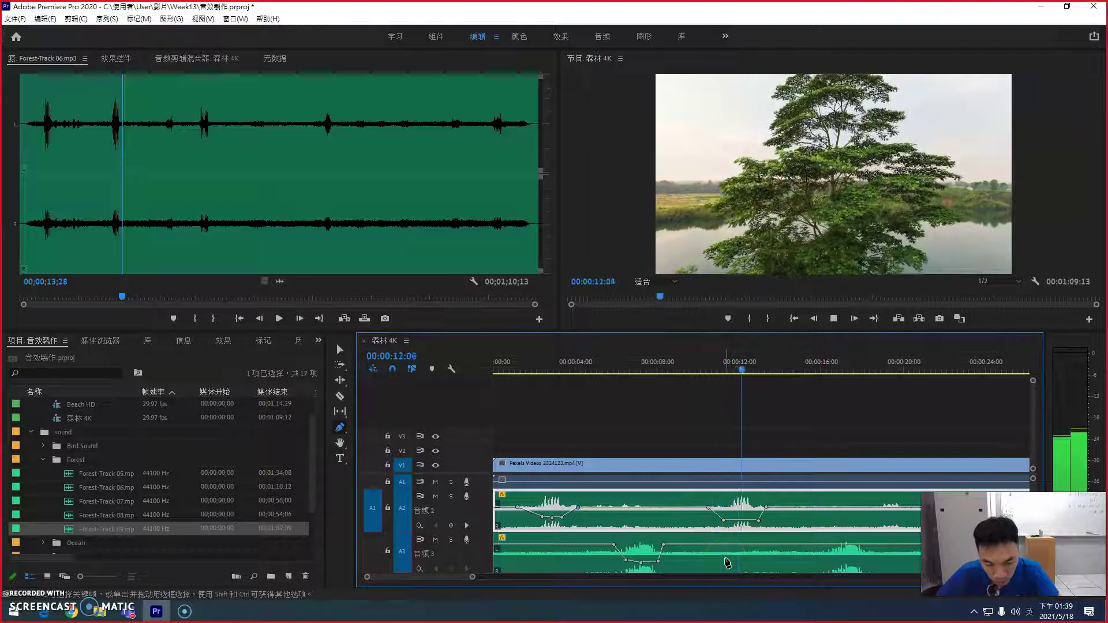
Add volume keyframes around Forest-Track 09's second sound burst on A3, near 00:00:17:00, and lower the level between them.
left_click(809, 546)
left_click(878, 542)
left_click_drag(830, 546, 867, 557)
key("space")
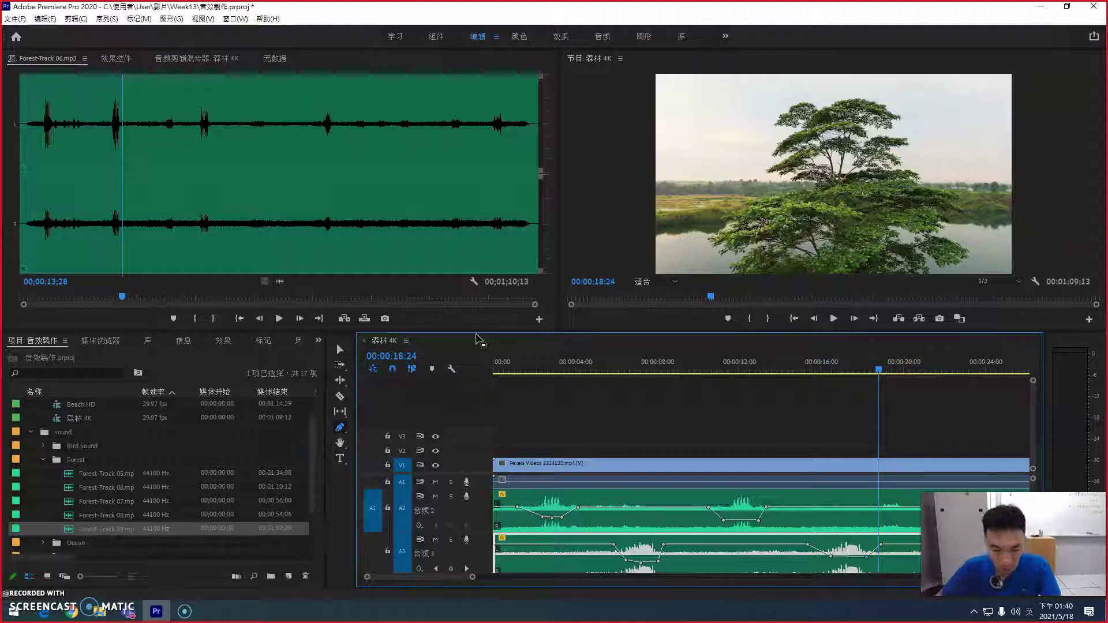
Play the sequence from the beginning through about 00:00:17:17 to check all the volume dips.
left_click(675, 378)
left_click(830, 556)
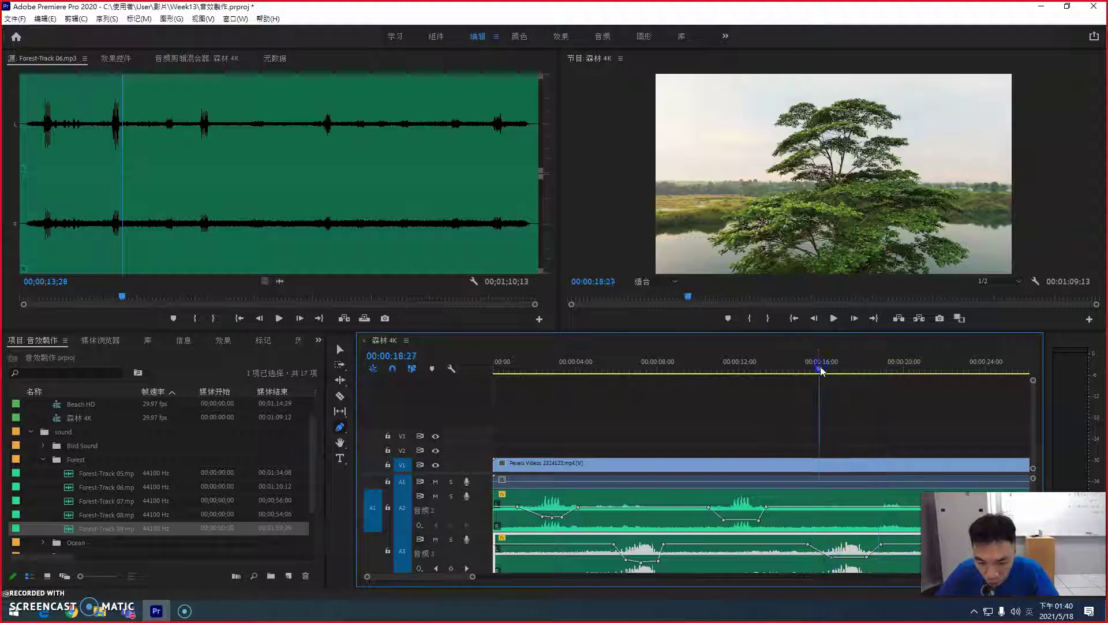
key("Home")
key("space")
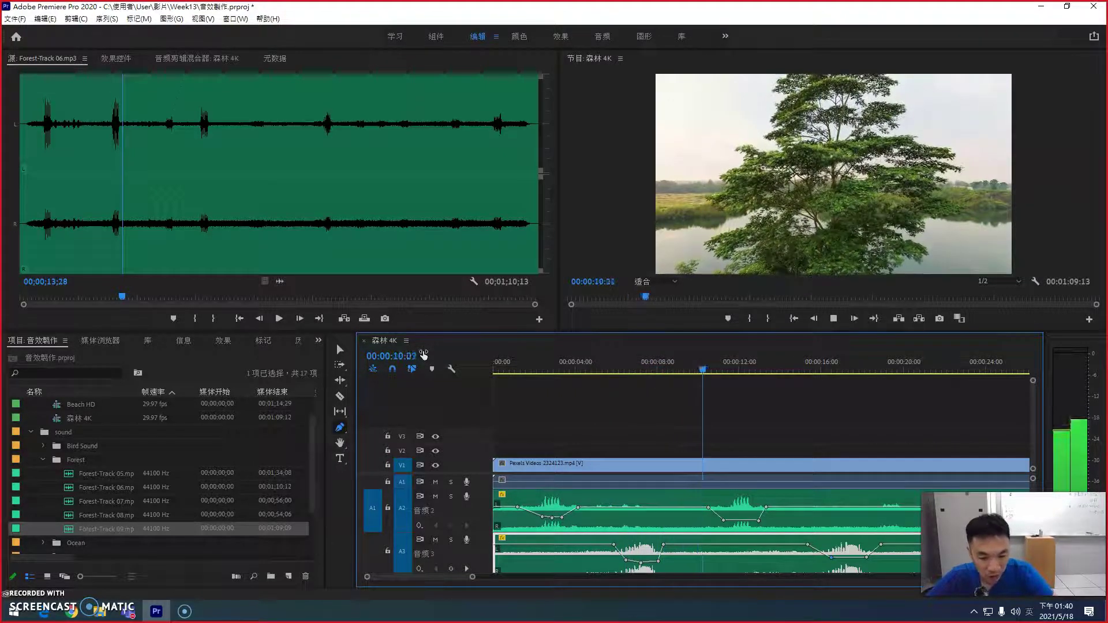
key("space")
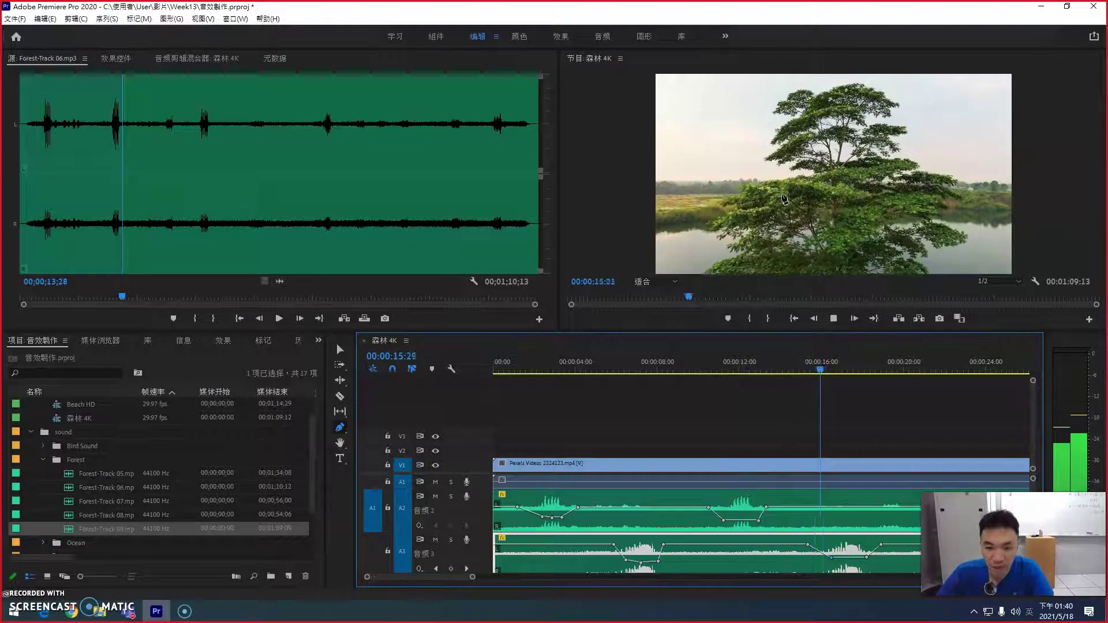
left_click(919, 319)
left_click(806, 575)
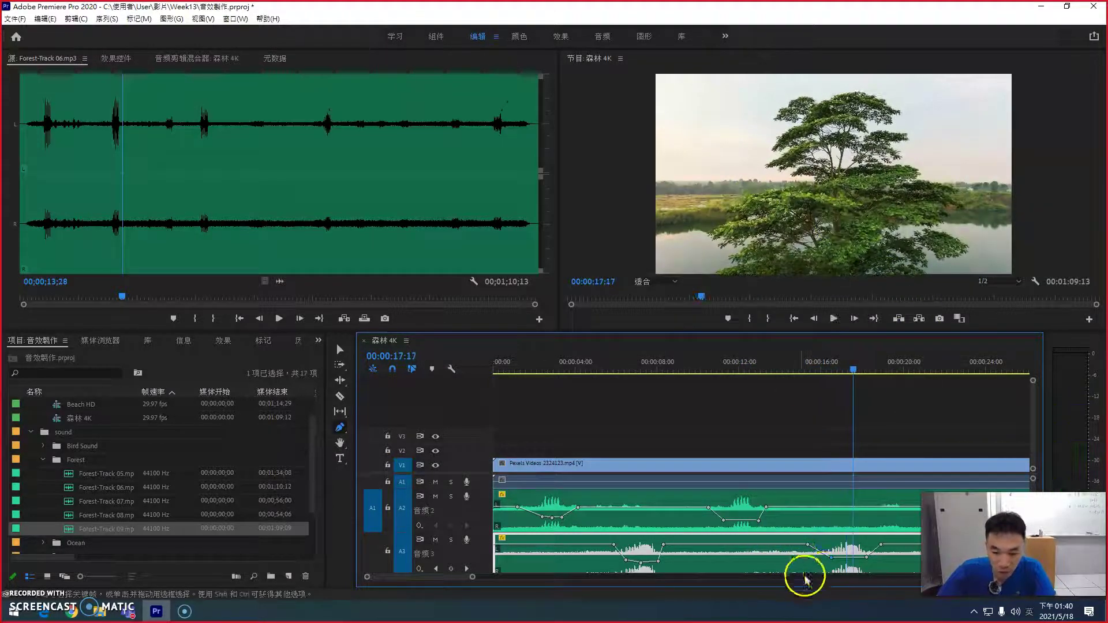
Lower the end keyframe of Forest-Track 09's second volume dip and deepen Forest-Track 06's second dip.
left_click(866, 559)
left_click_drag(866, 559, 870, 564)
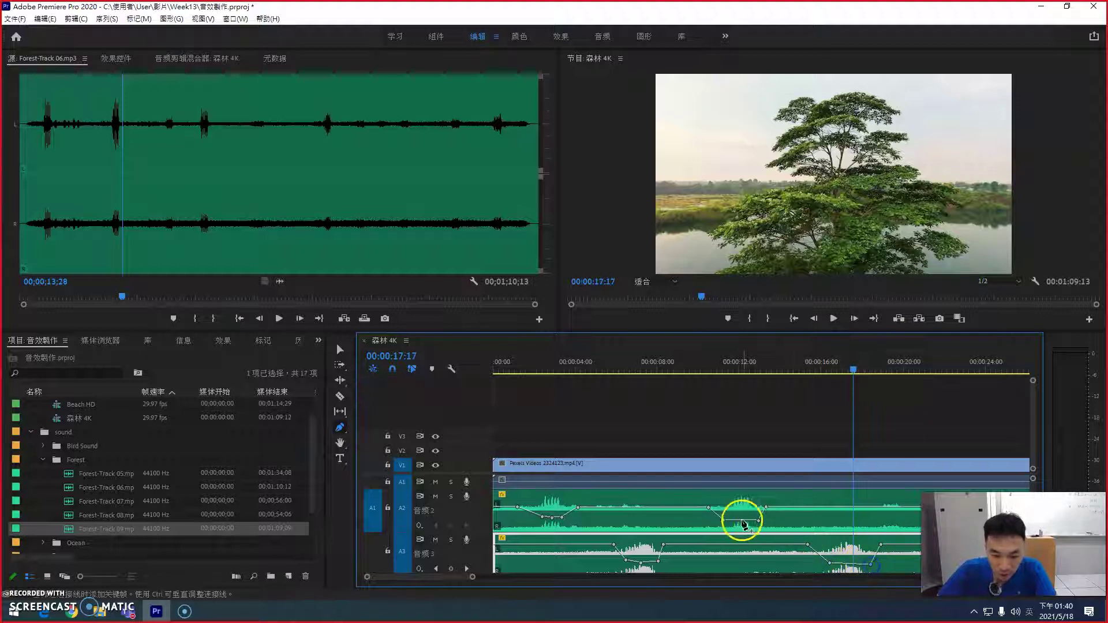
left_click_drag(724, 520, 762, 525)
Reduce the heights of audio tracks A2 and A3 in the timeline.
left_click_drag(470, 531, 480, 507)
left_click_drag(487, 549, 485, 529)
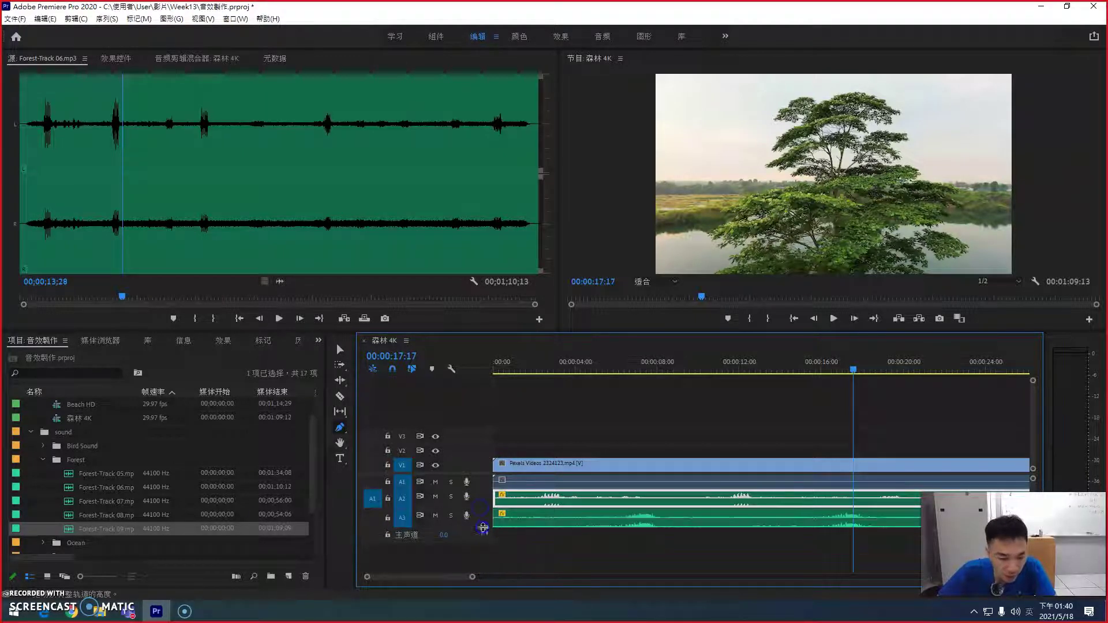
Preview Forest-Track 08.mp3 in the source monitor and add a single new audio track, A4, below A3.
double_click(74, 513)
left_click(277, 319)
left_click(278, 319)
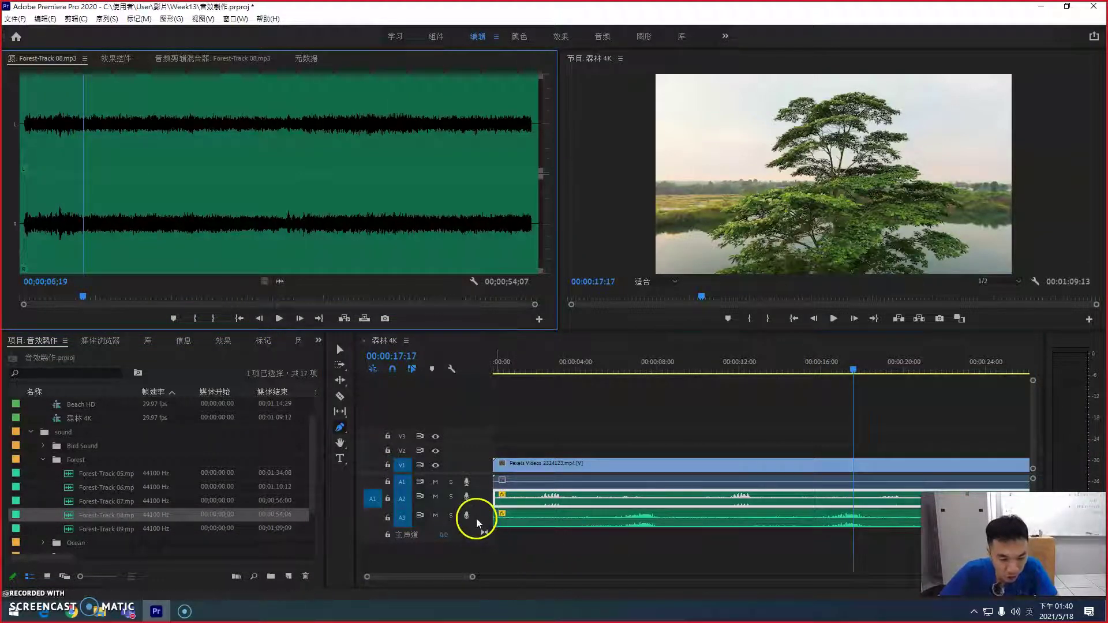
right_click(477, 518)
left_click(517, 401)
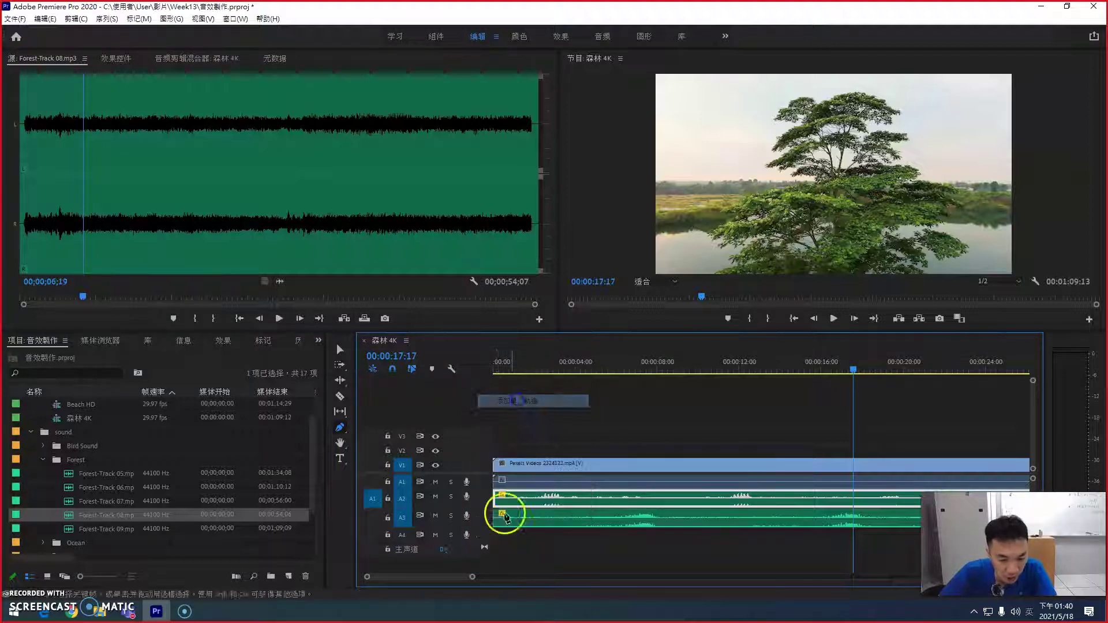
Place Forest-Track 08.mp3 at the start of audio track A4, lower its volume slightly, and play the sequence.
left_click_drag(68, 517, 472, 573)
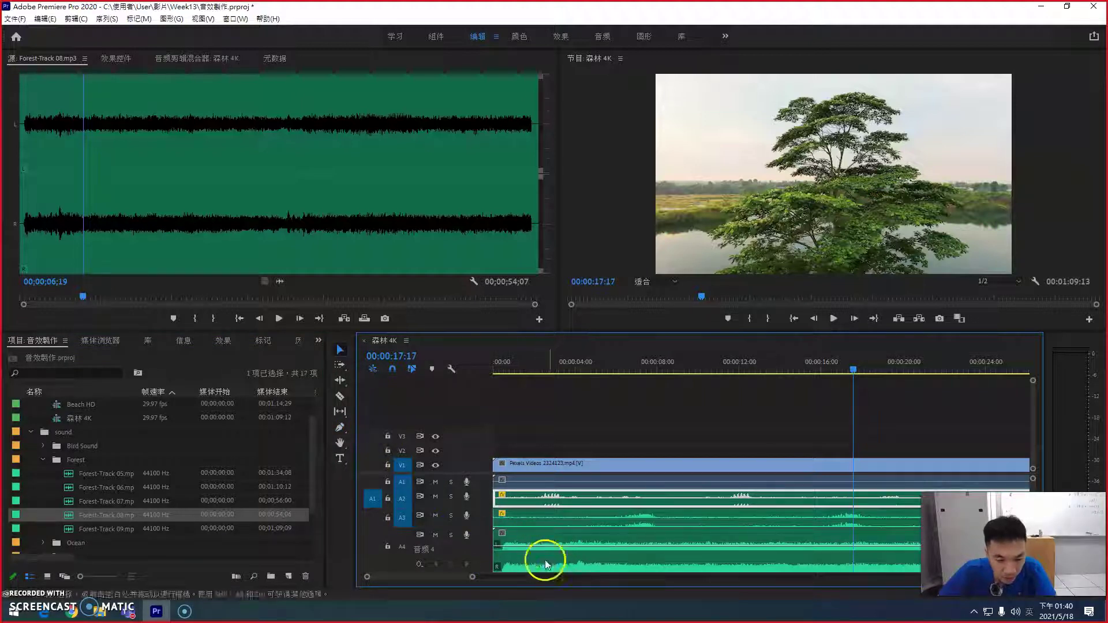
left_click_drag(549, 549, 549, 557)
key("space")
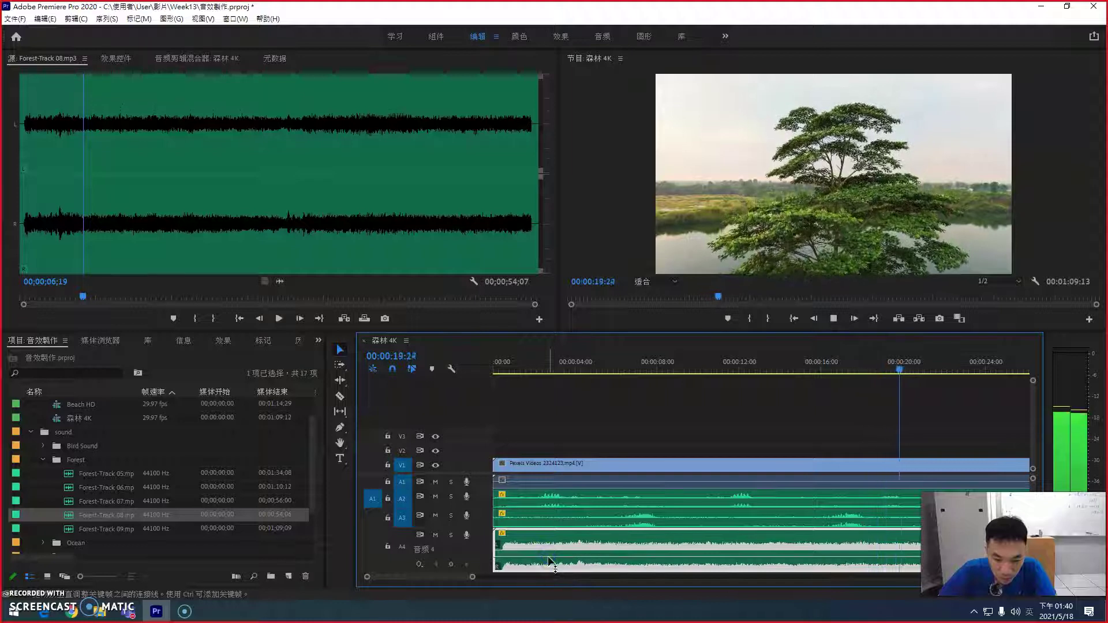
Cut Forest-Track 08 on A4 where its faint opening ends, within the first second, and delete that opening piece.
left_click_drag(529, 362, 468, 363)
key("=")
key("=")
key("=")
key("=")
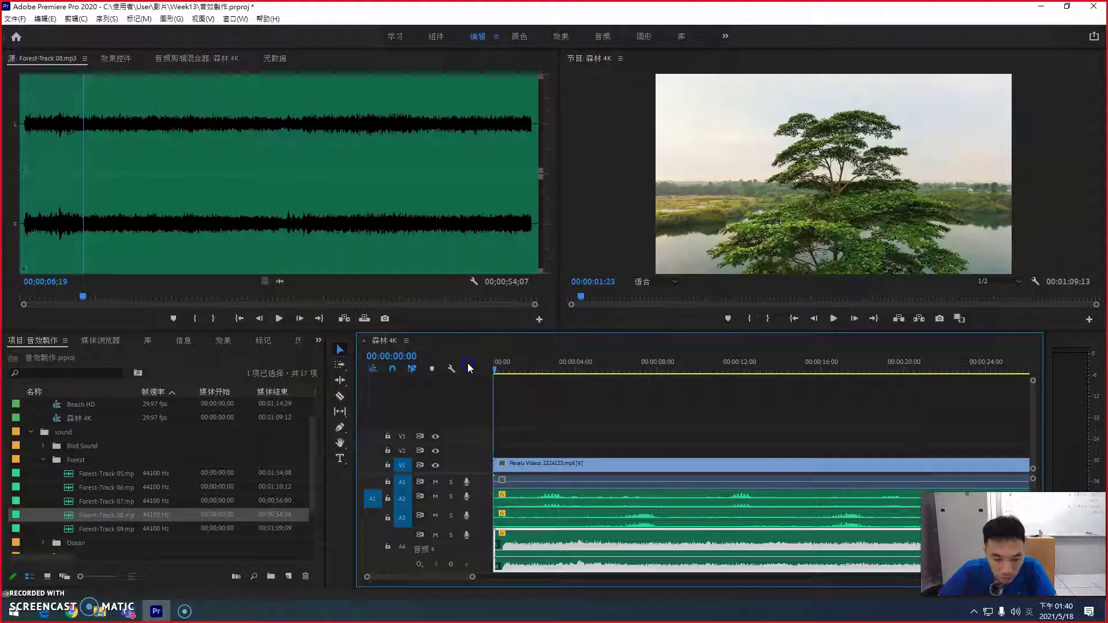
left_click(561, 548)
key("c")
left_click(528, 546)
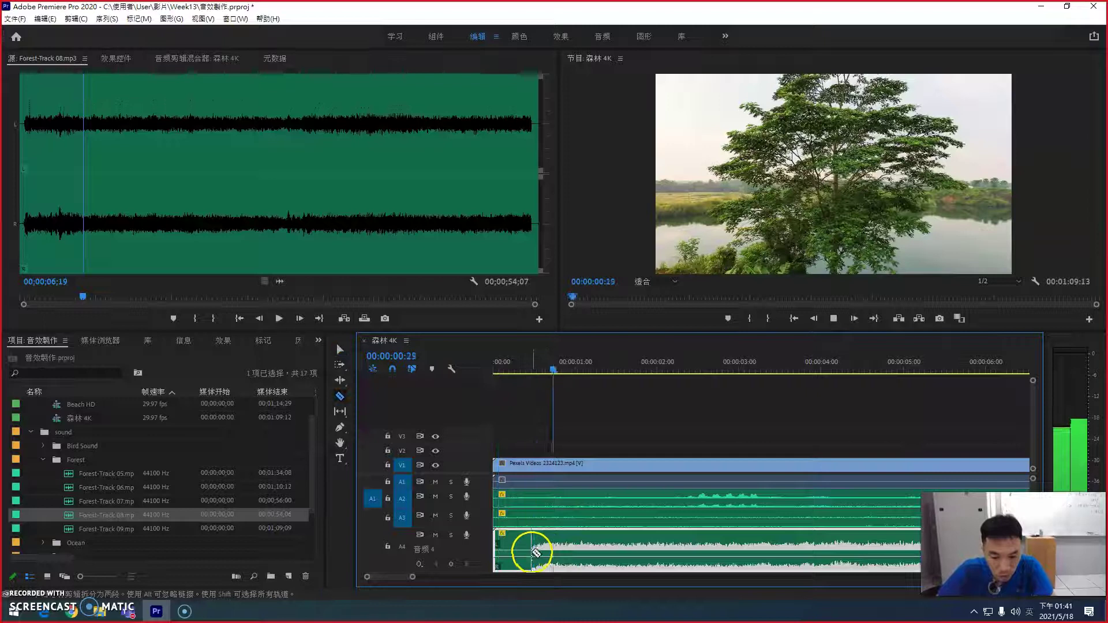
key("v")
left_click(514, 545)
key("Delete")
Move the remaining Forest-Track 08 clip on A4 to the start of the sequence.
left_click(566, 539)
left_click_drag(566, 539, 532, 539)
key("-")
key("-")
key("-")
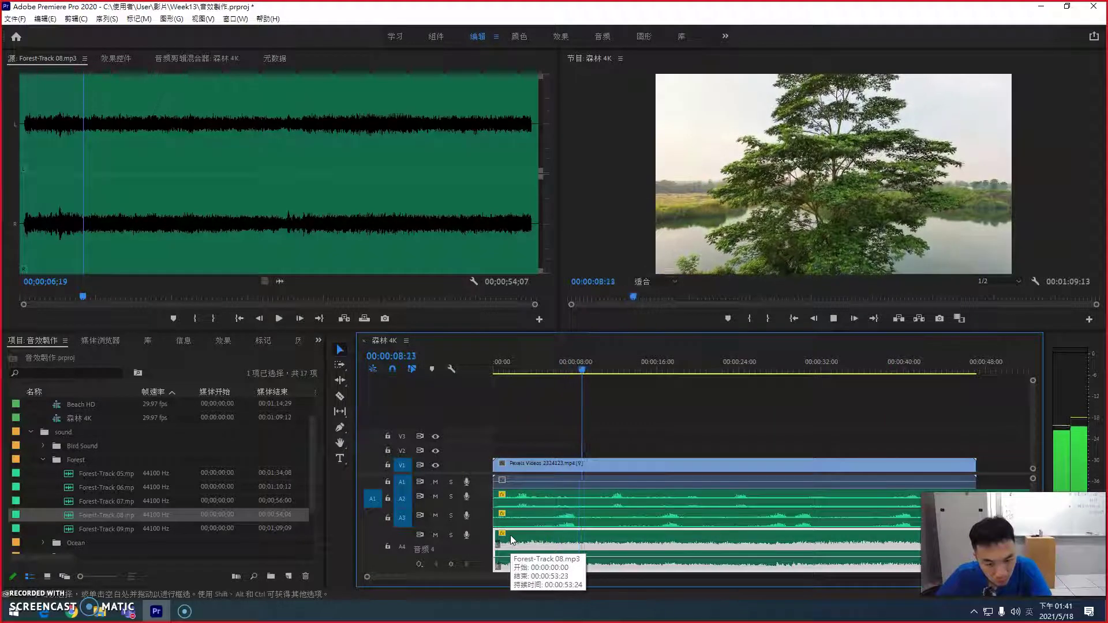
Expand audio track A3 and lower the bottom keyframes of its clip's two volume dips.
double_click(486, 515)
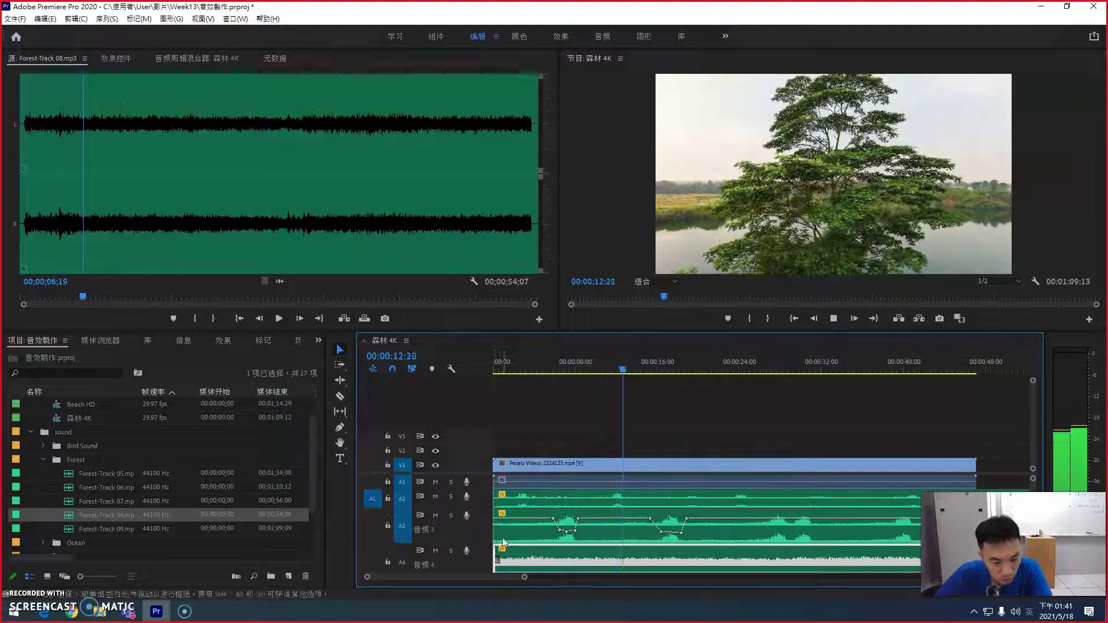
left_click(555, 529)
left_click_drag(566, 536, 572, 536)
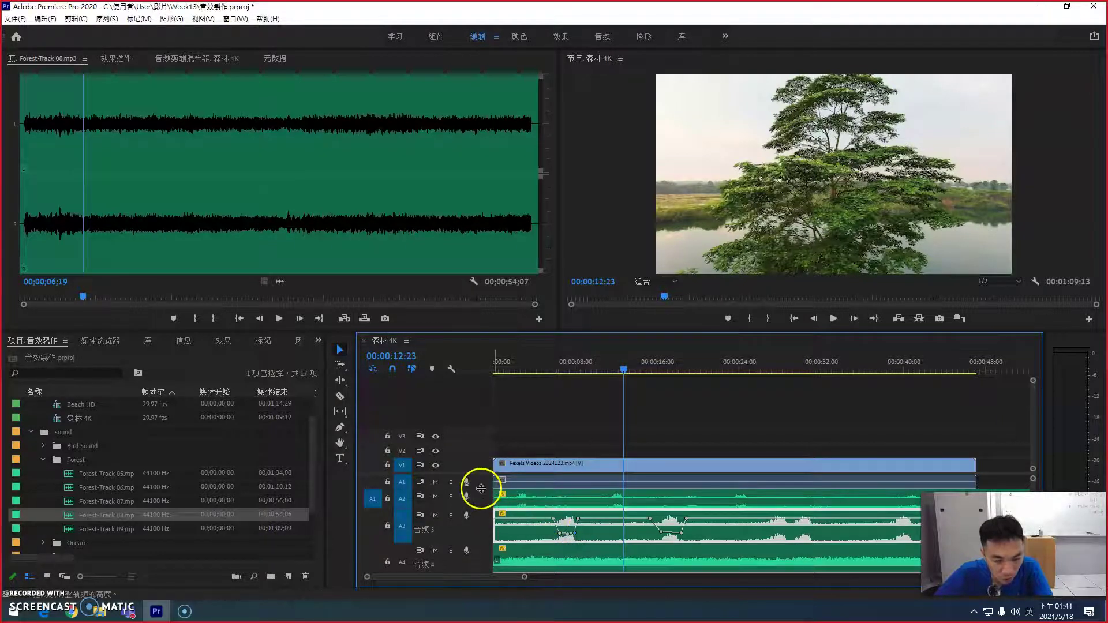
left_click_drag(661, 532, 682, 537)
key("space")
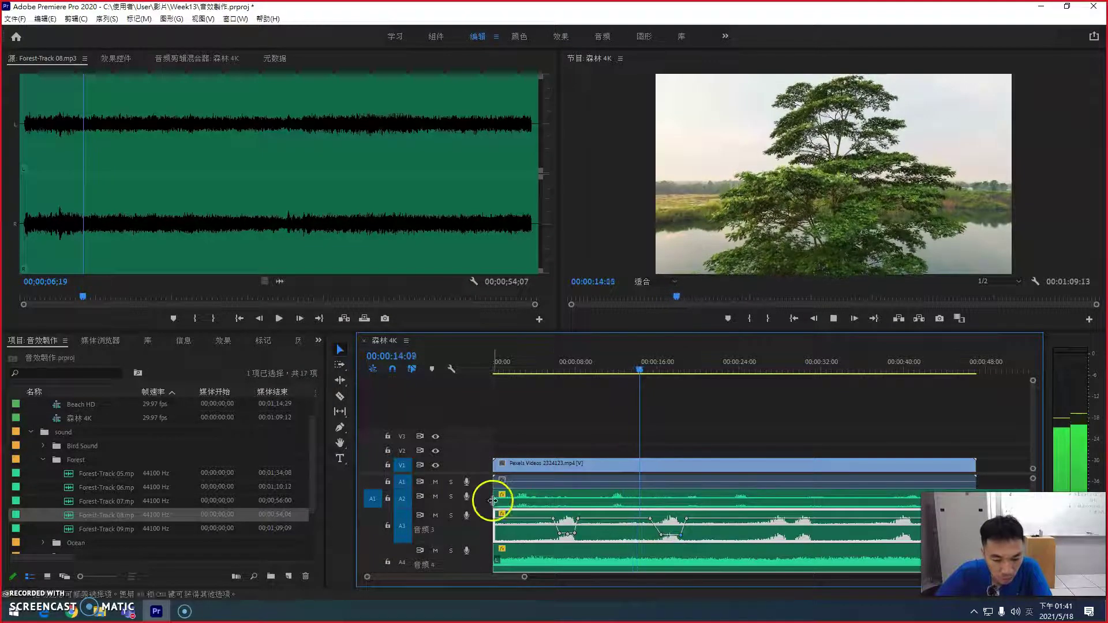
Enlarge audio track A2, deepen its clip's second volume dip, and replay the sequence from about 00:00:08:25.
left_click_drag(485, 487, 485, 518)
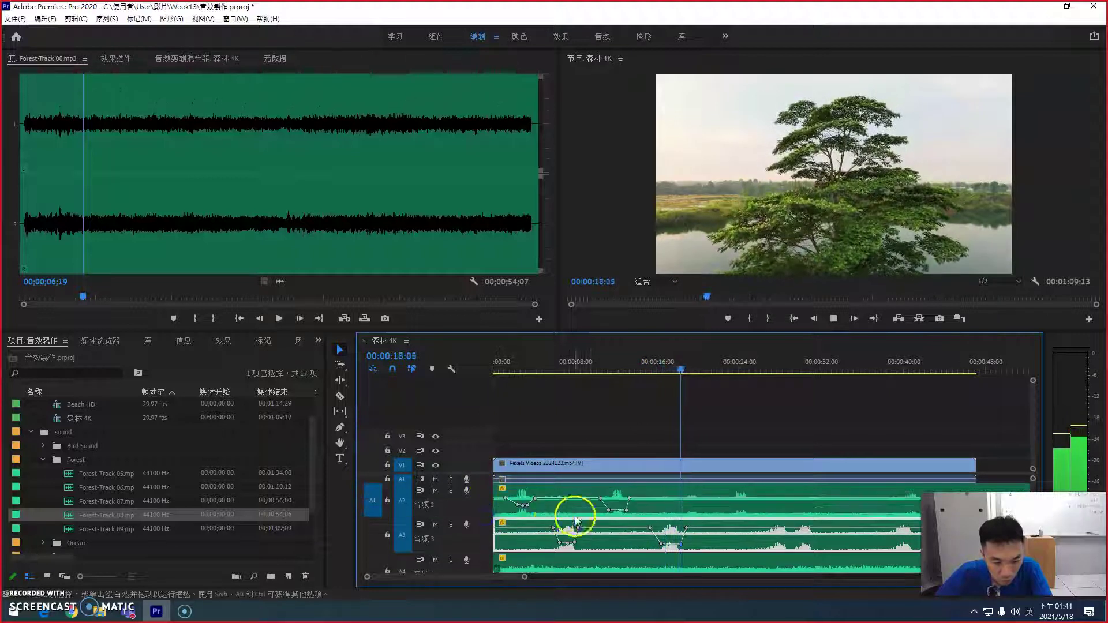
left_click_drag(606, 508, 607, 512)
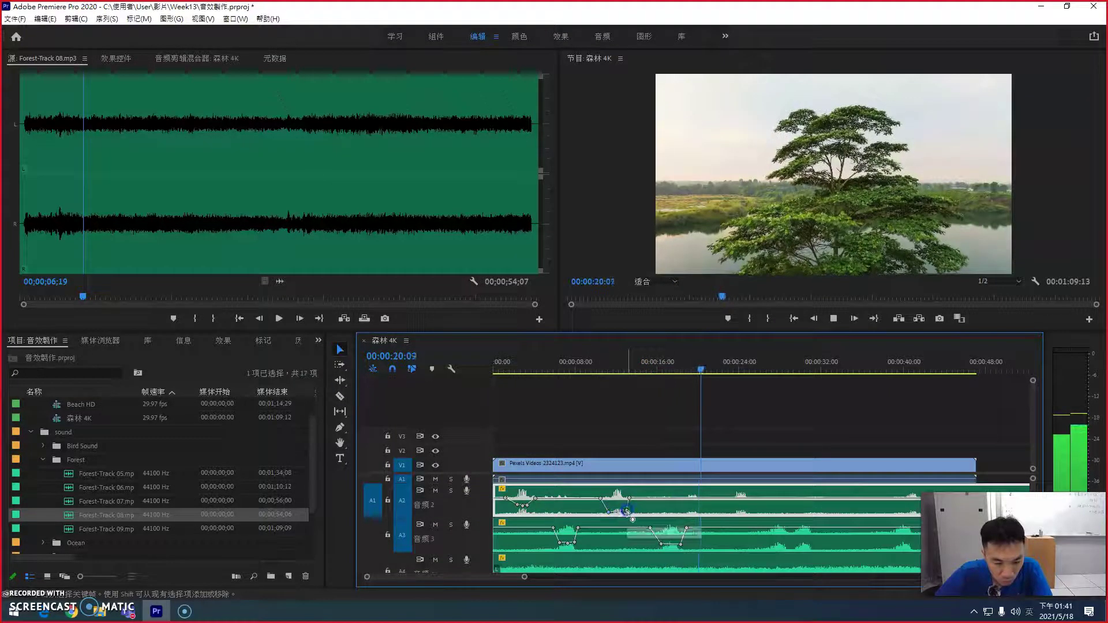
left_click(584, 364)
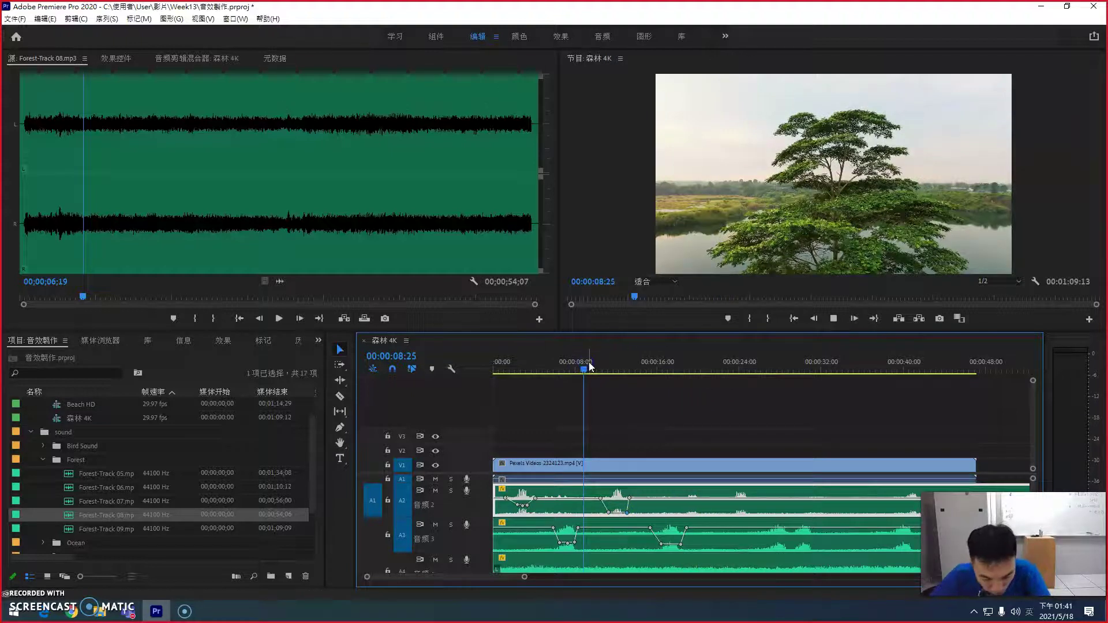
key("space")
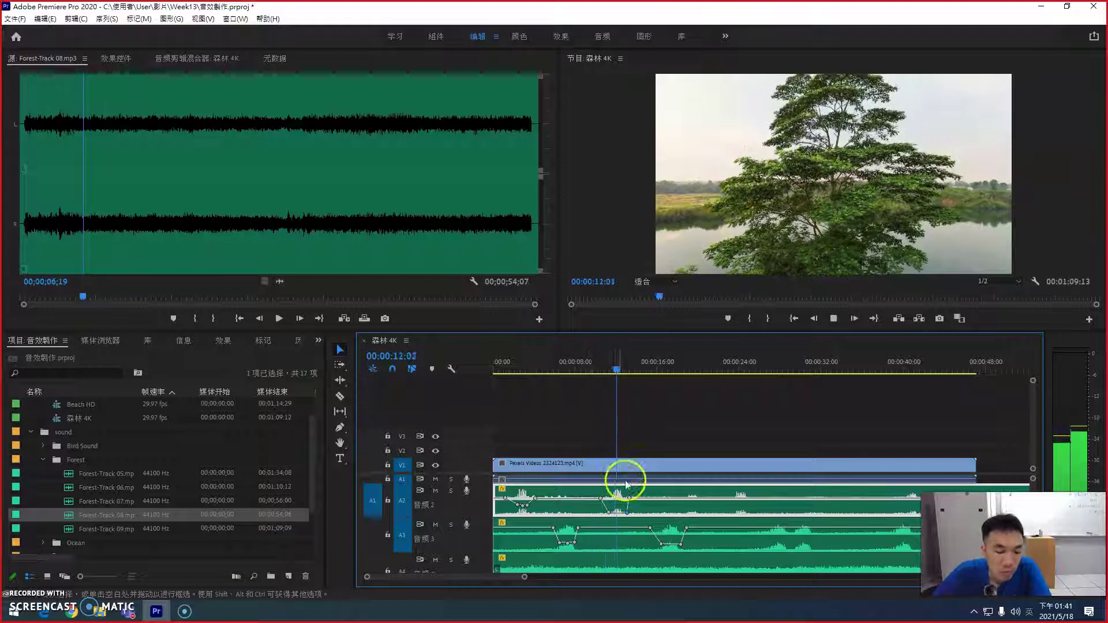
Fine-tune the bottom keyframes of the A2 clip's second volume dip while playing the sequence through about 00:00:28:07.
left_click(610, 510)
left_click_drag(615, 511, 625, 512)
mouse_move(624, 513)
left_click_drag(624, 512, 623, 512)
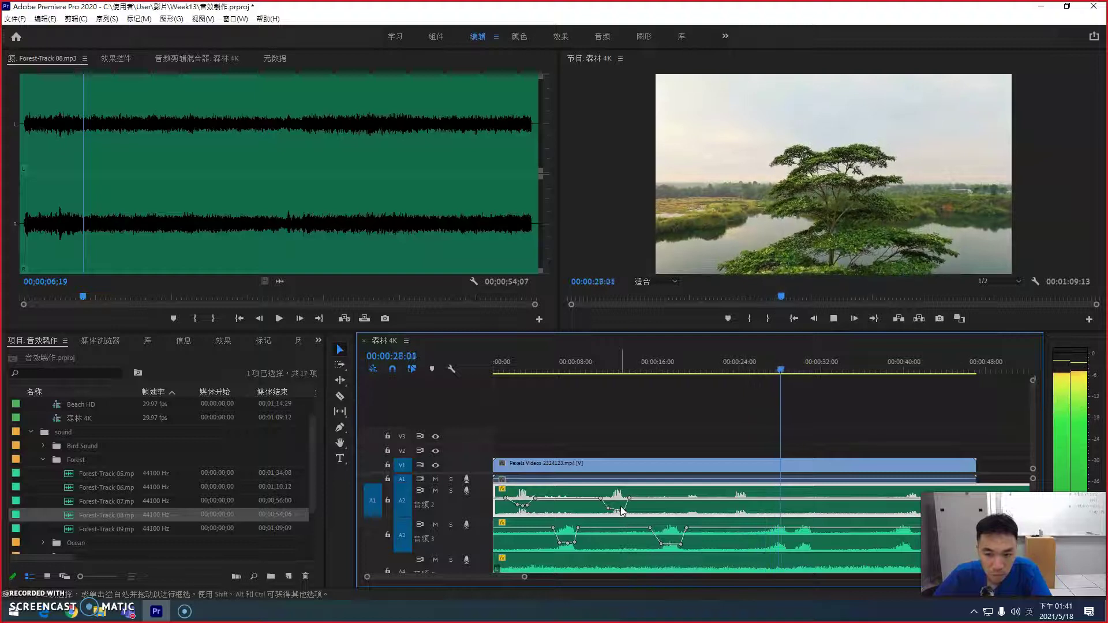
key("space")
left_click_drag(622, 510, 626, 509)
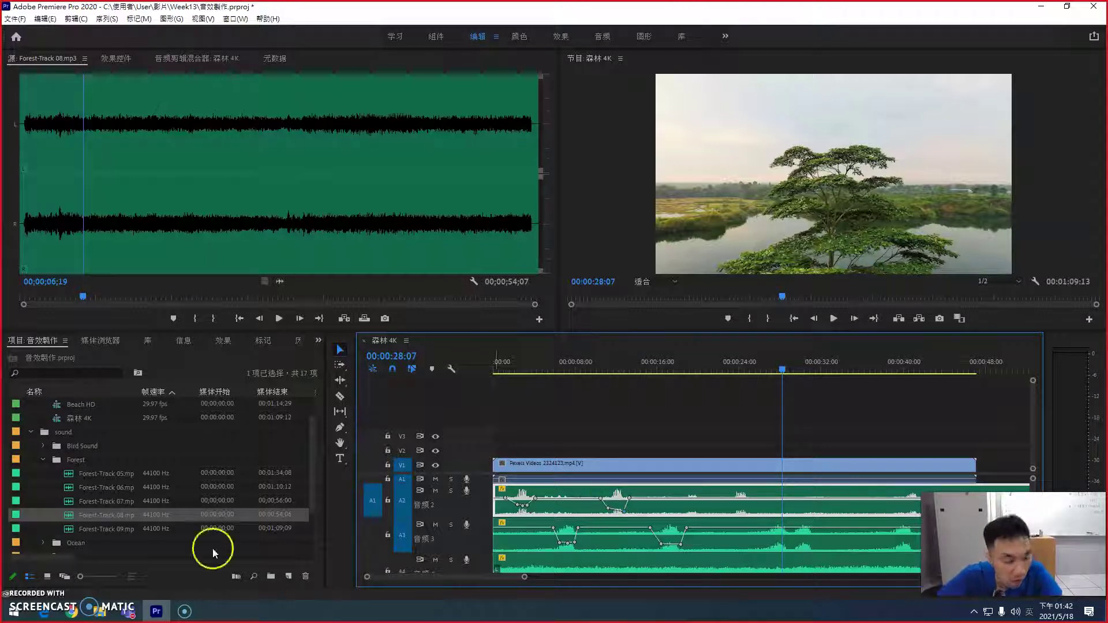
Open Forest-Track 05.mp3 from the Forest bin in the source monitor.
double_click(71, 473)
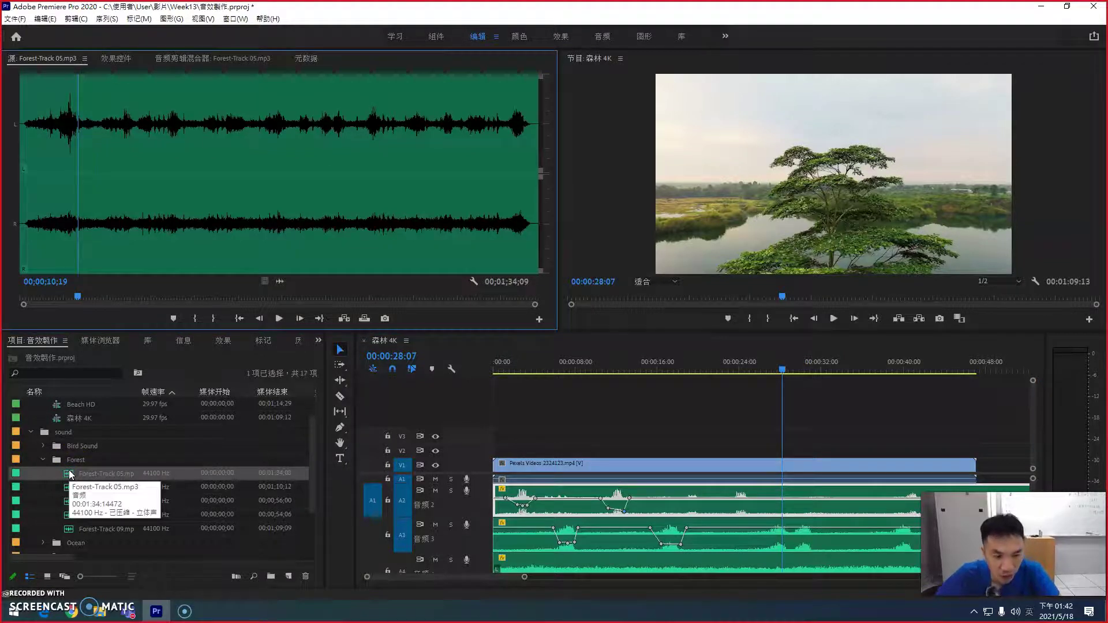